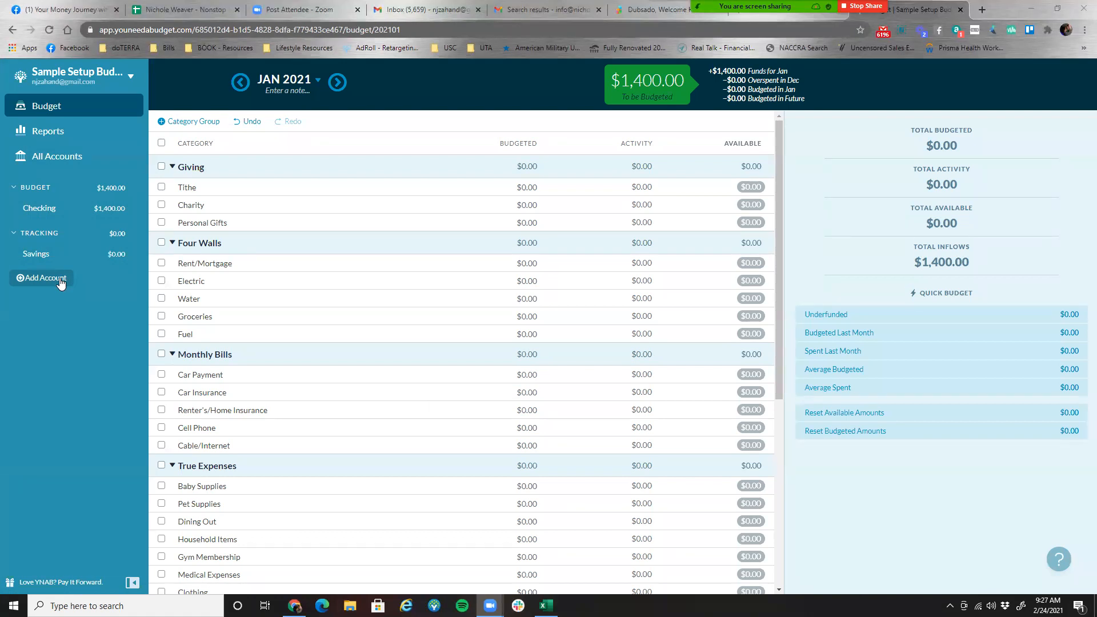
- Start adding an unlinked account and choose Credit Card as its account type
left_click(61, 283)
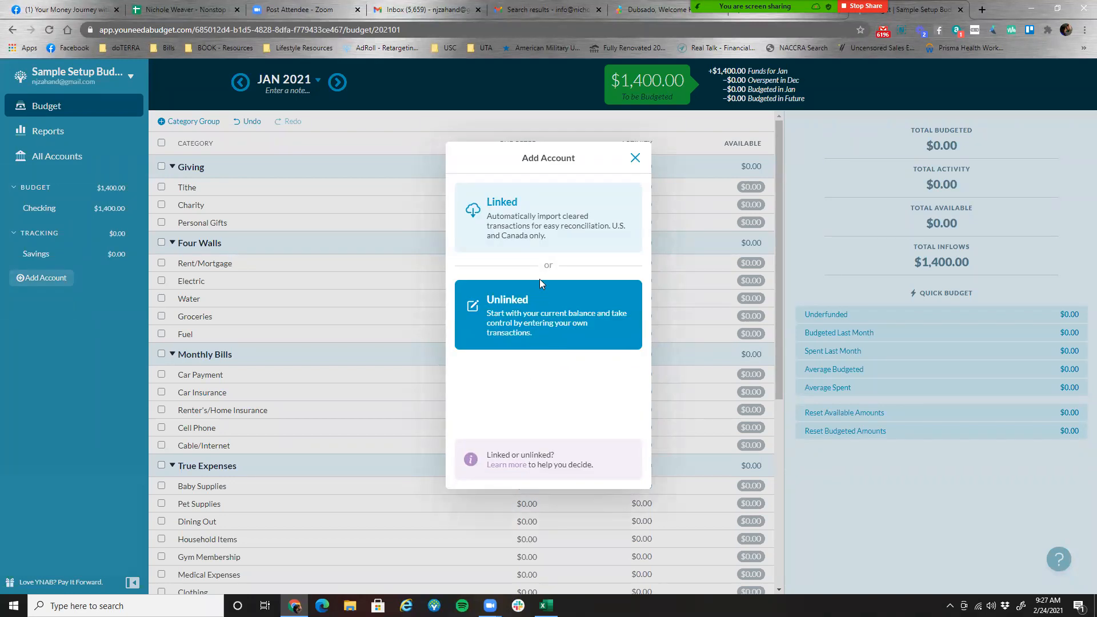
left_click(548, 332)
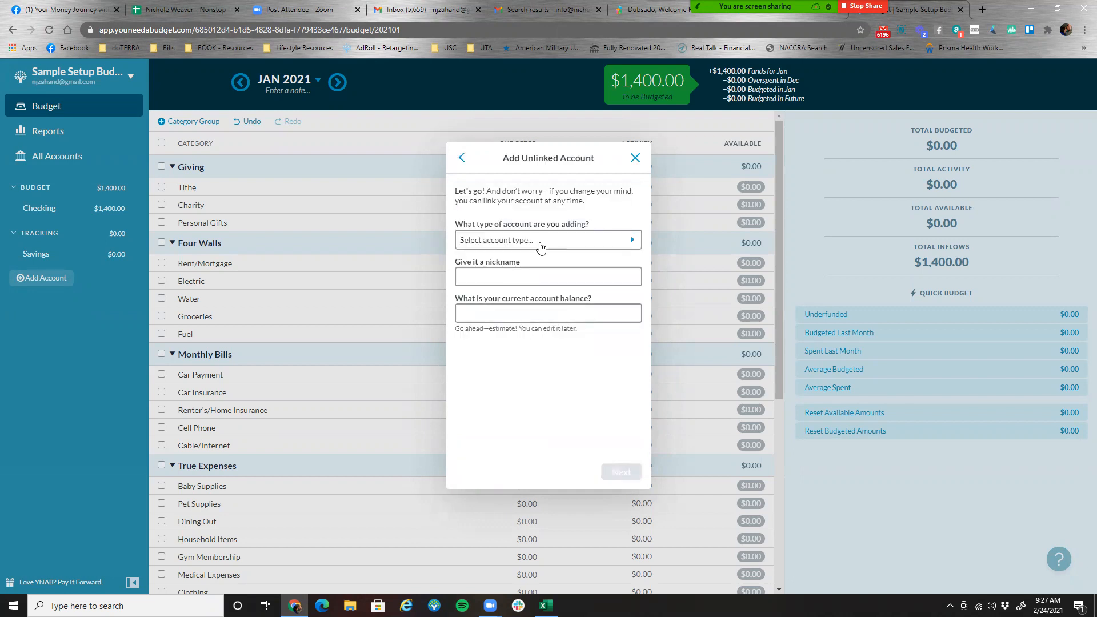
left_click(540, 244)
scroll(647, 202, "down", 1)
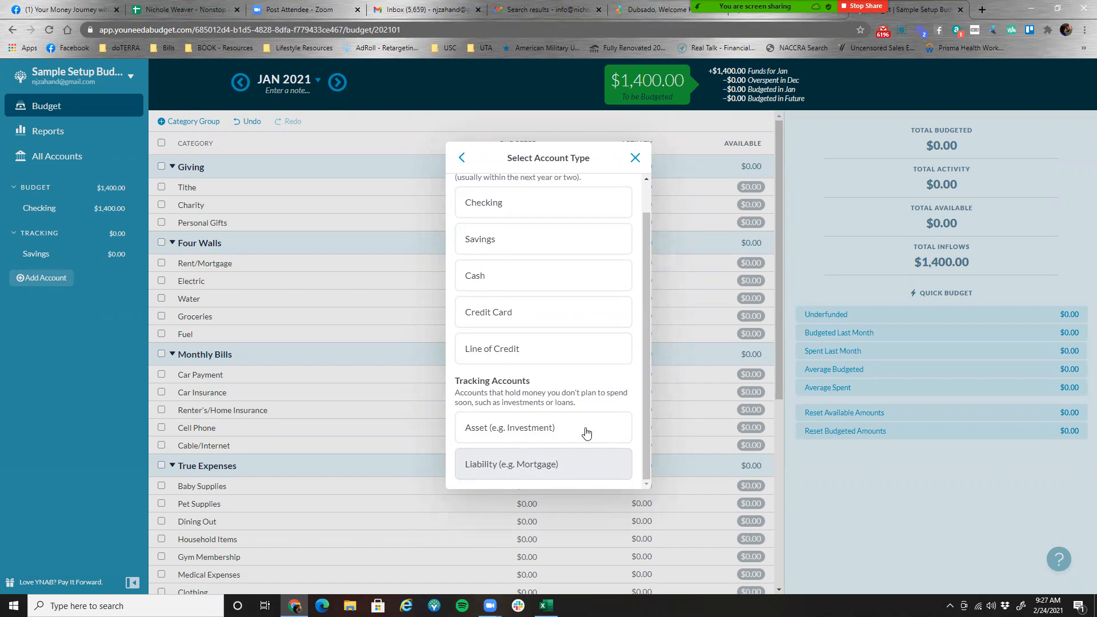
scroll(560, 404, "up", 1)
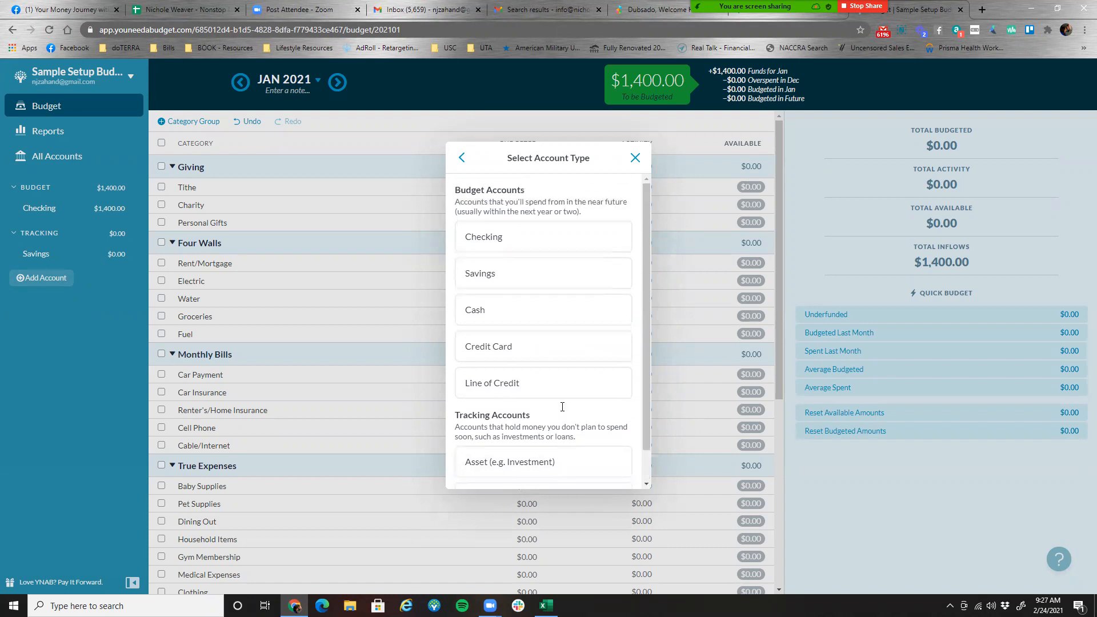
left_click(515, 350)
- Nickname the new account "Credit Card" and set its current balance to -5000
left_click(509, 270)
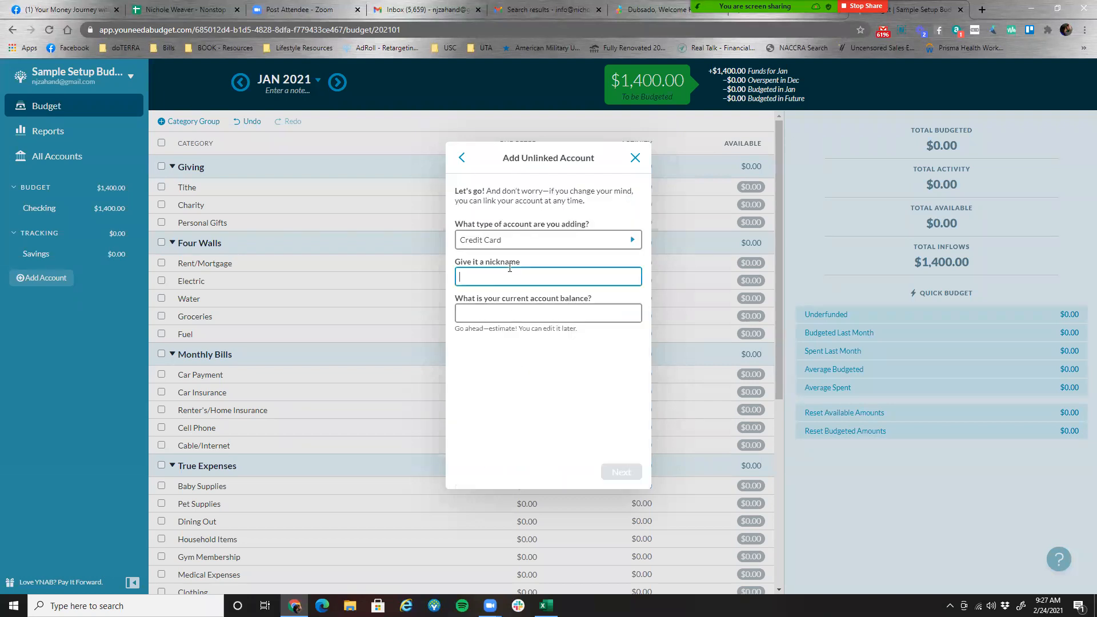
type("Credit Card")
key("Tab")
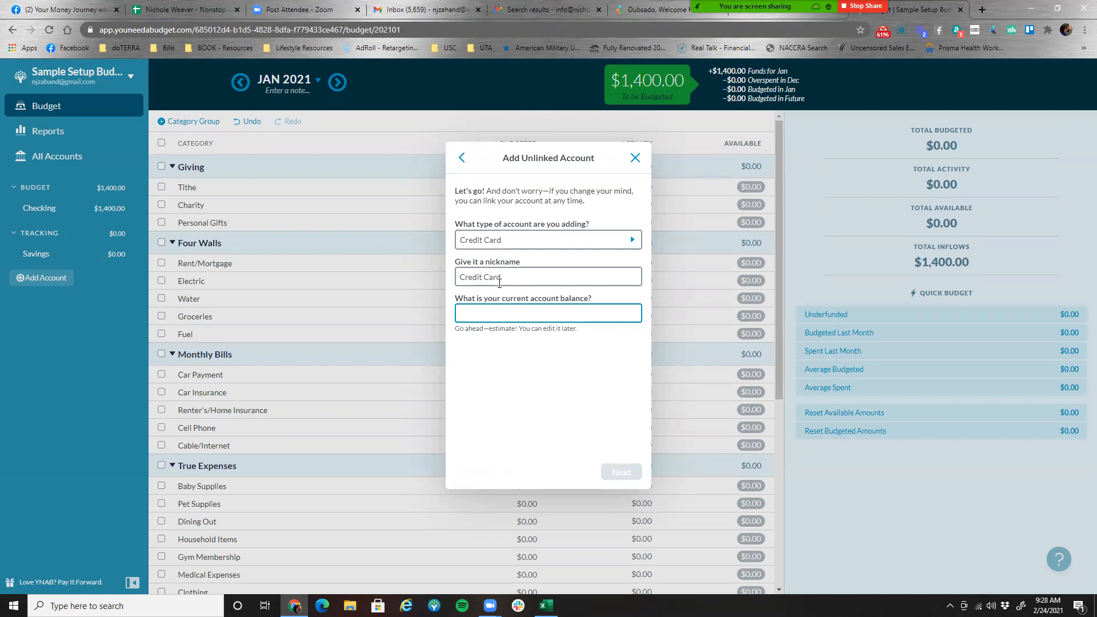
type("-5000")
left_click(464, 315)
key("BackSpace")
left_click(623, 472)
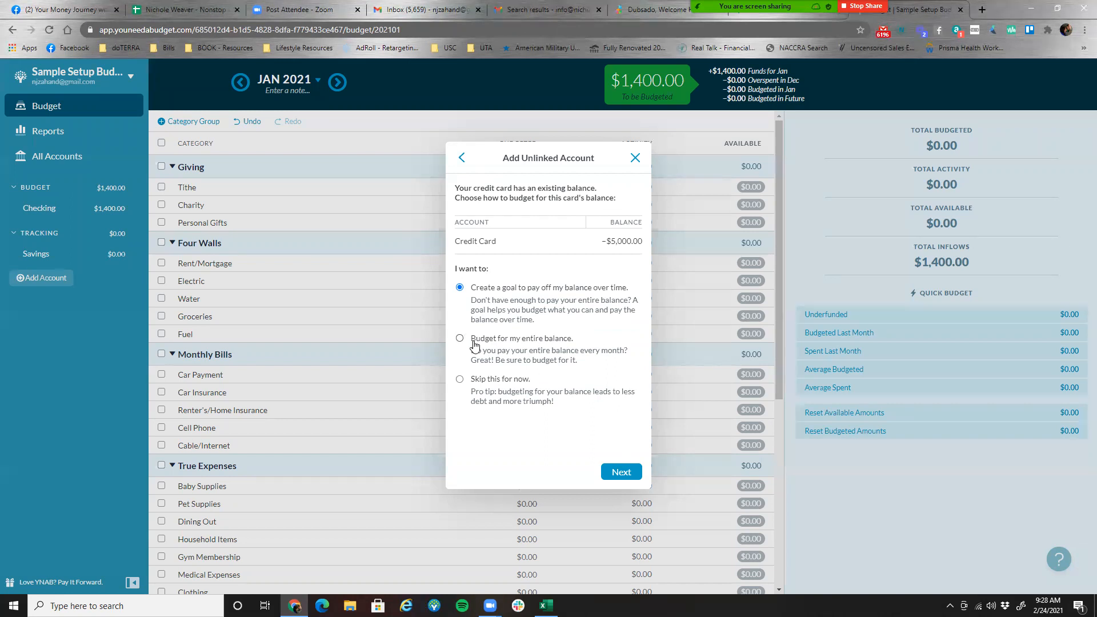
- Skip budgeting for the card's existing balance for now and finish adding the account
left_click(460, 380)
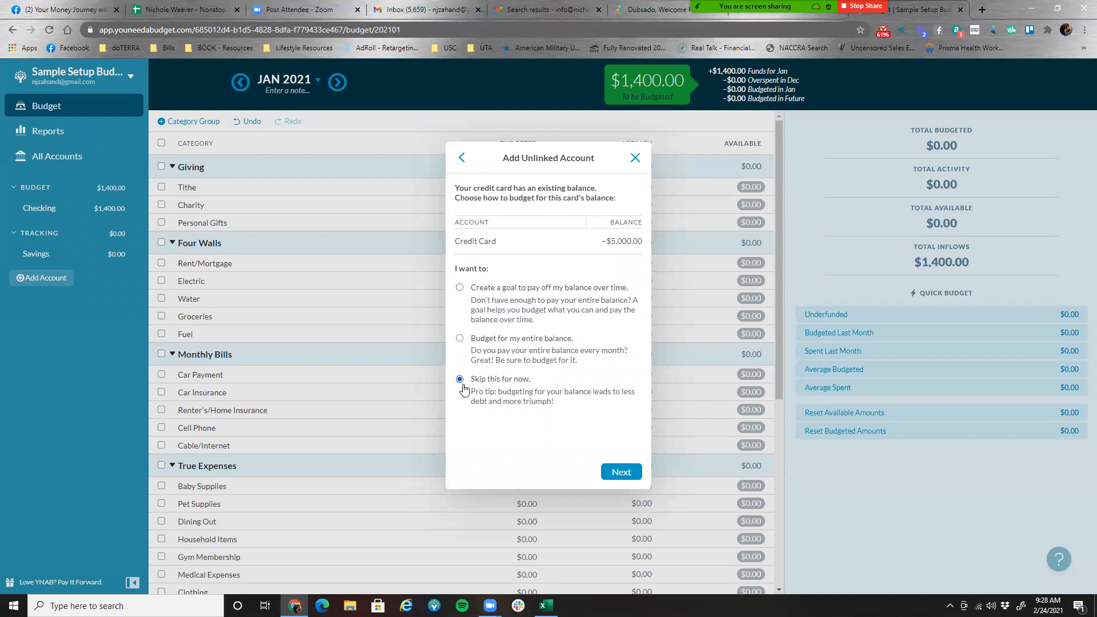
left_click(622, 474)
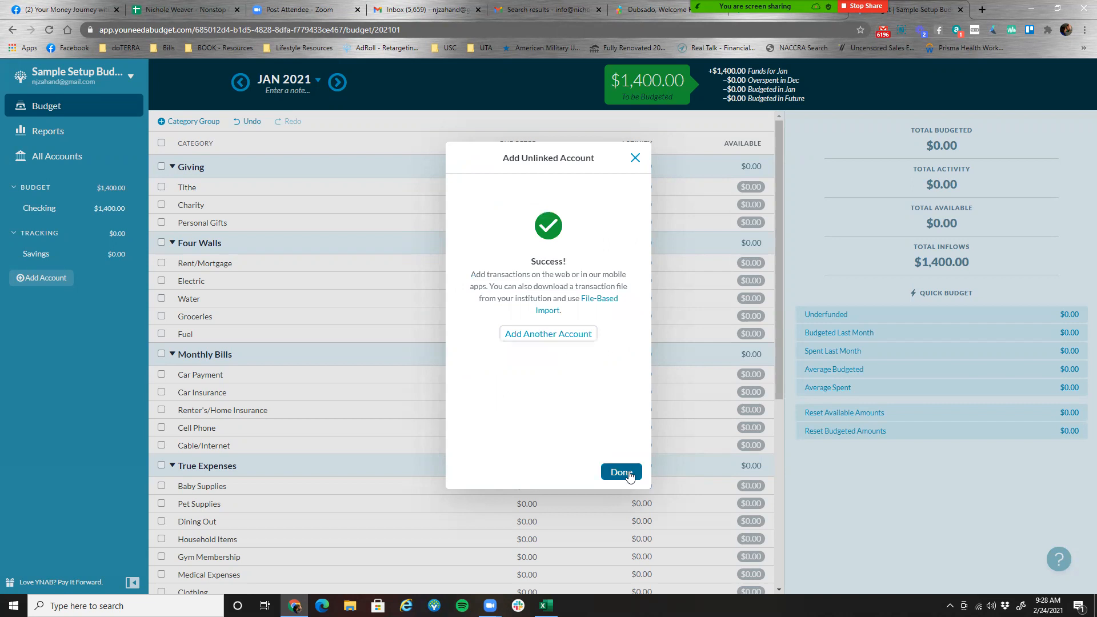
left_click(628, 474)
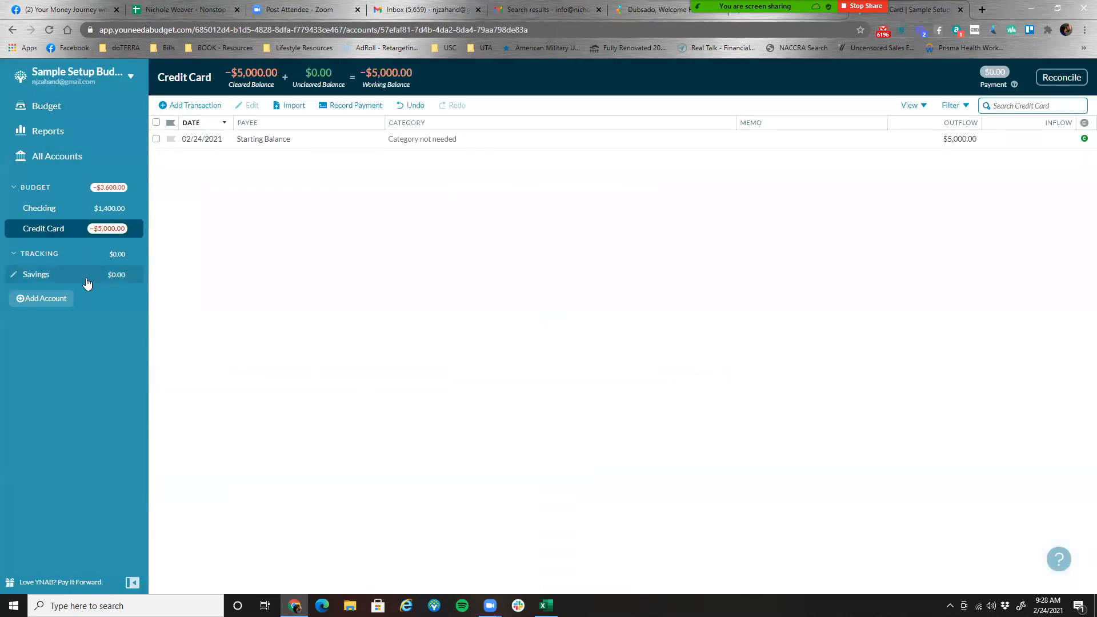
- Return to the budget and view the explanation of how credit card payments work, closing it when read
left_click(58, 107)
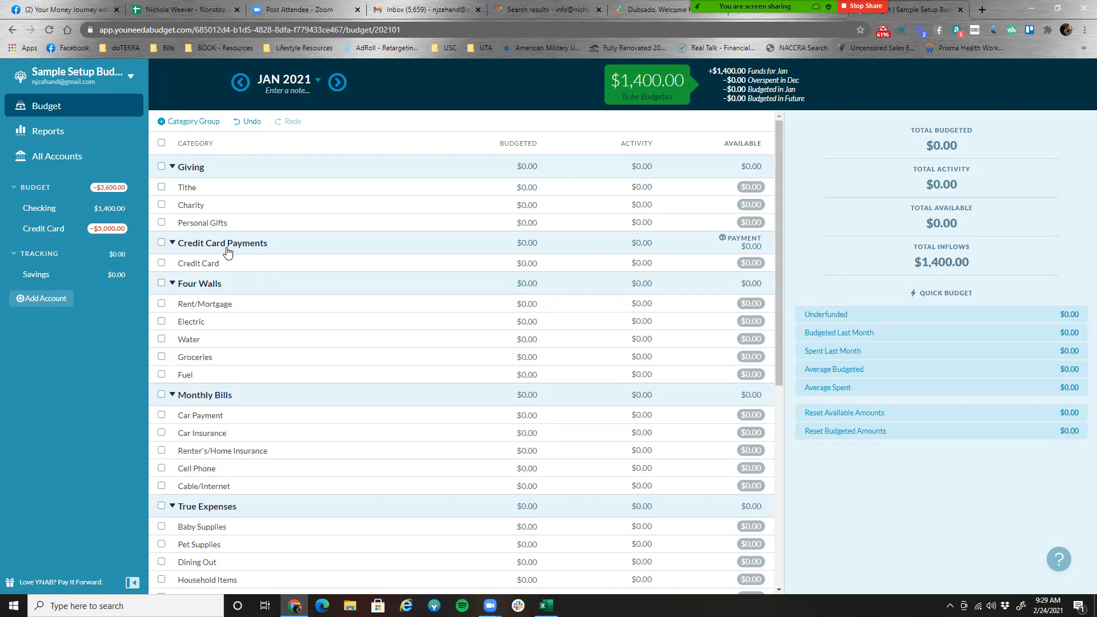
left_click(722, 239)
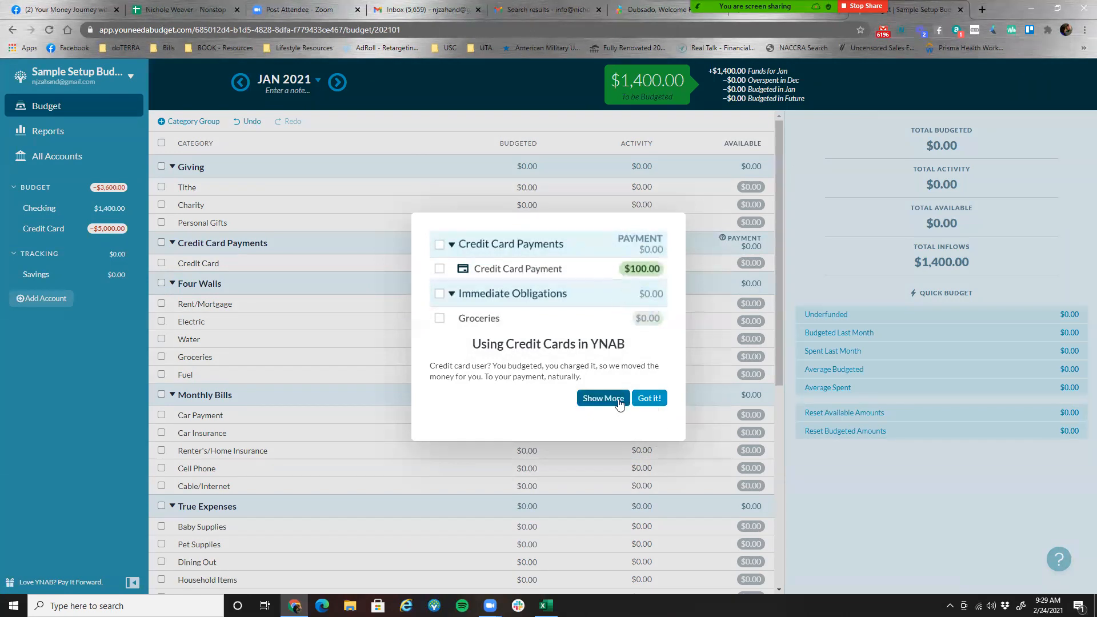
left_click(649, 400)
- Record a transaction in the Credit Card account with payee Kroger, category Groceries and an outflow of 150
left_click(34, 229)
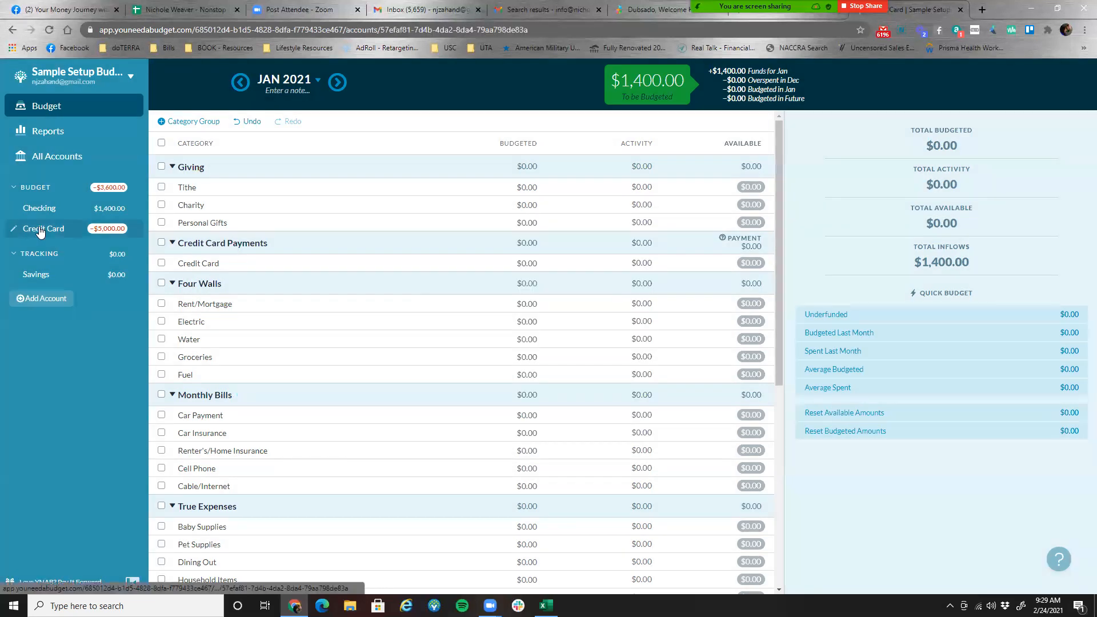
left_click(209, 106)
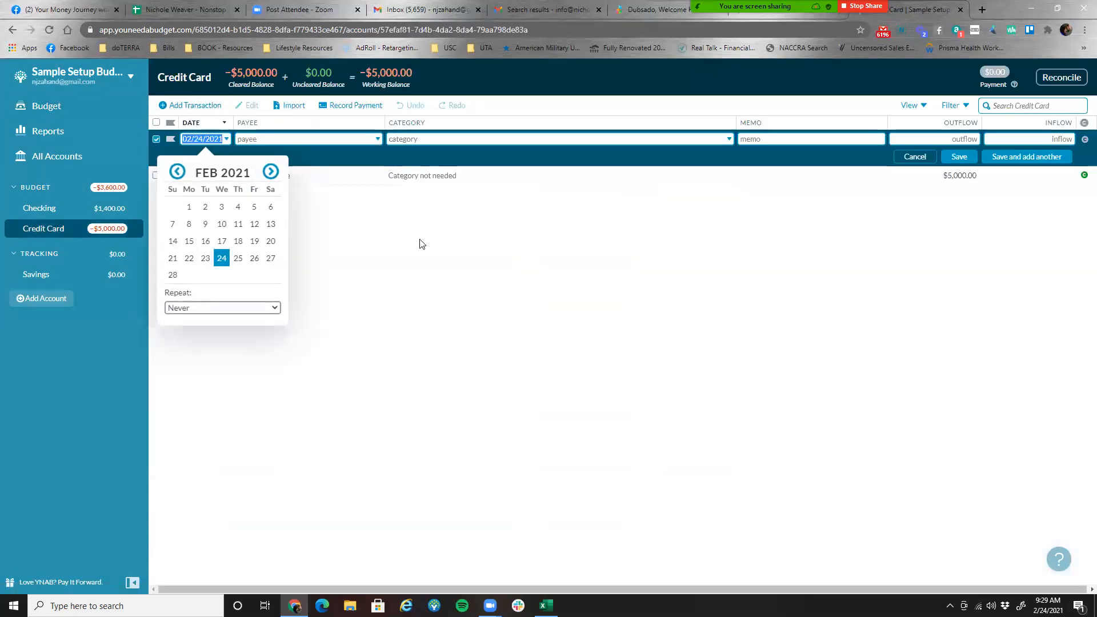
key("Tab")
type("Kroger")
key("Tab")
type("grocer")
key("Tab")
key("Tab")
type("150")
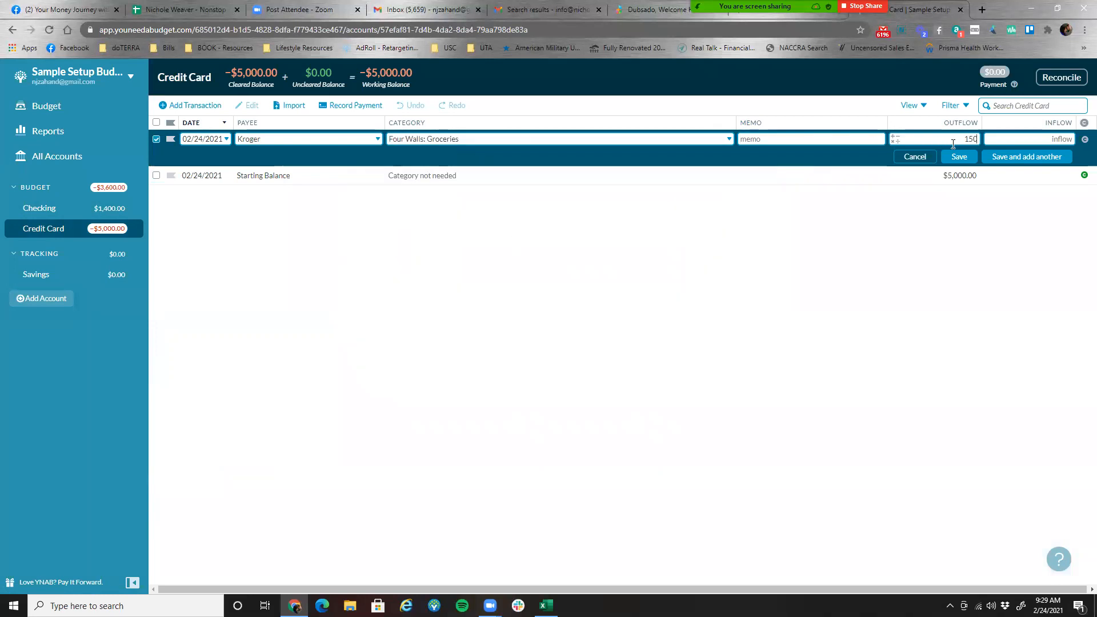
left_click(960, 160)
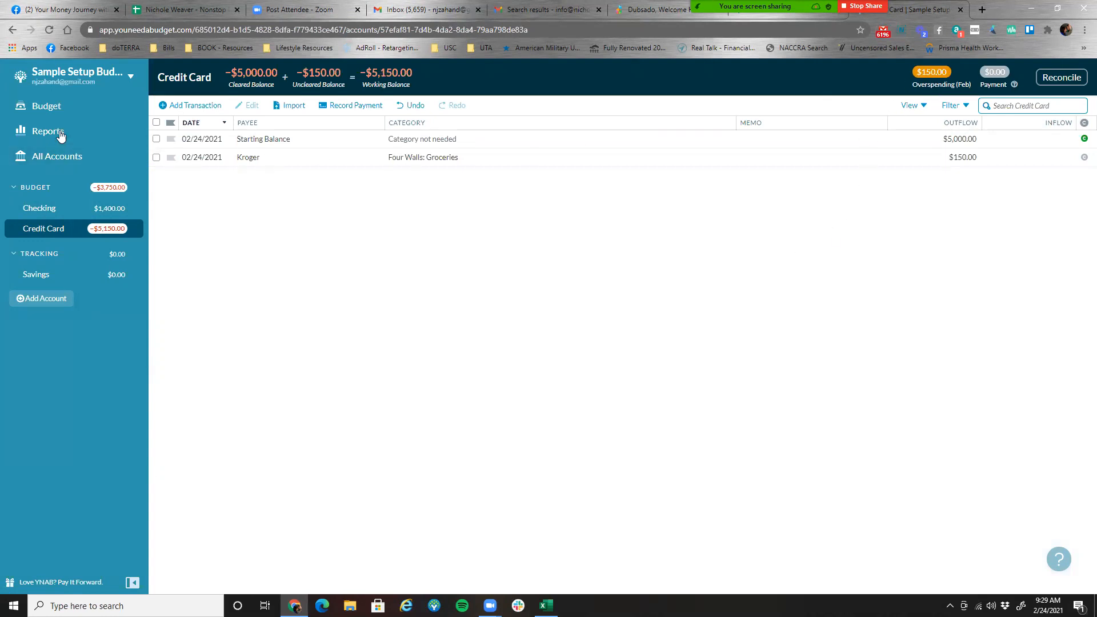
- Show the February 2021 budget and set the budgeted amount for Groceries to 500
left_click(65, 108)
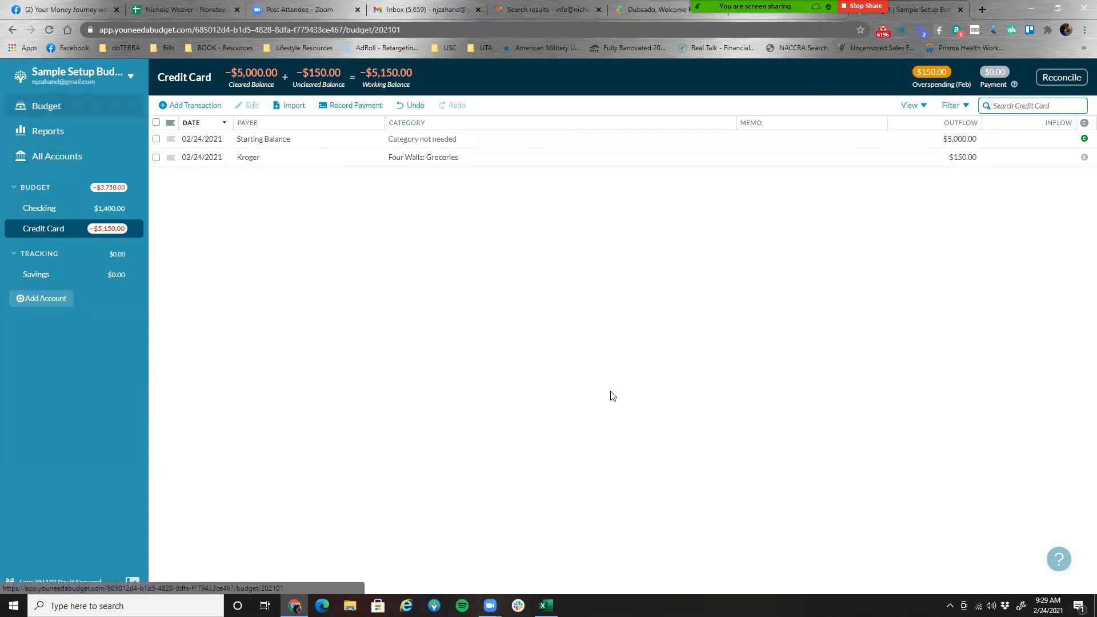
scroll(601, 340, "down", 3)
scroll(601, 340, "up", 3)
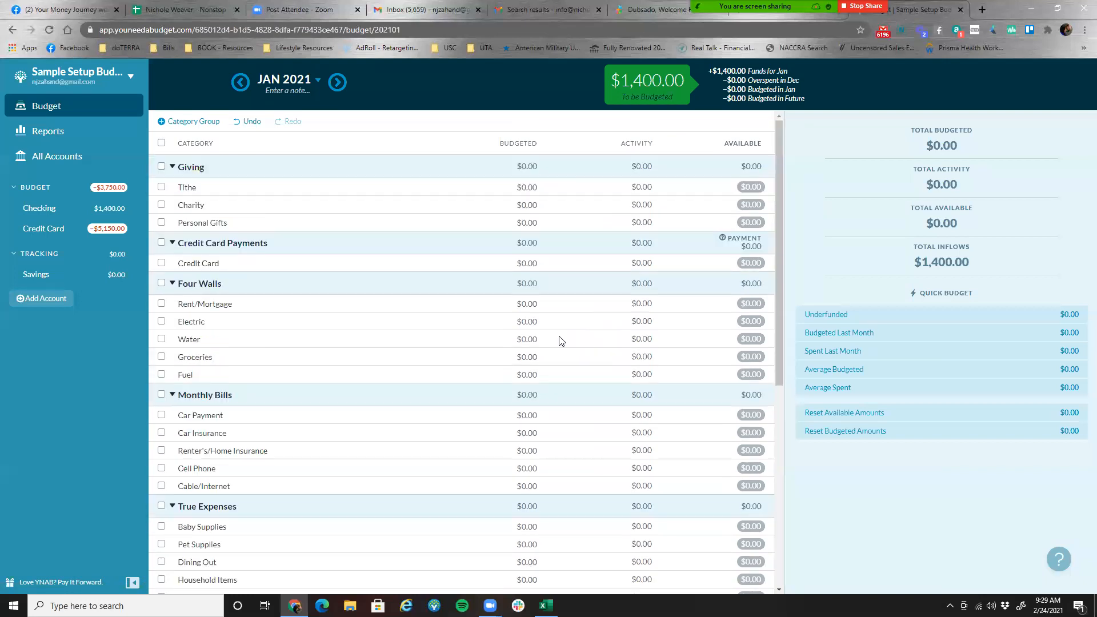
left_click(531, 357)
left_click(337, 81)
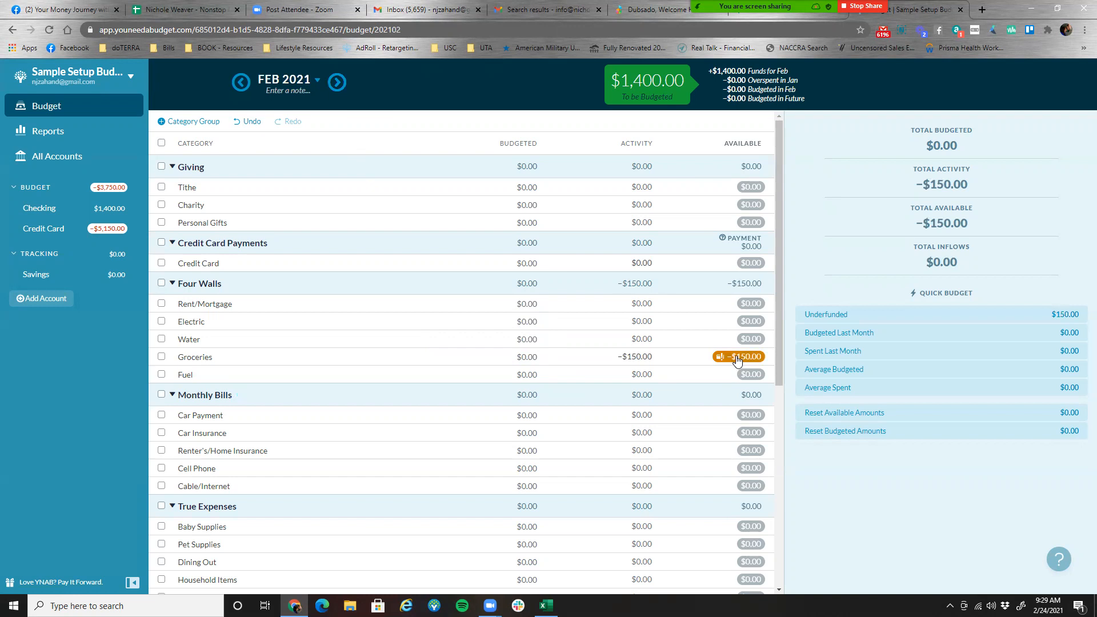
left_click(506, 356)
type("5")
type("500")
key("Return")
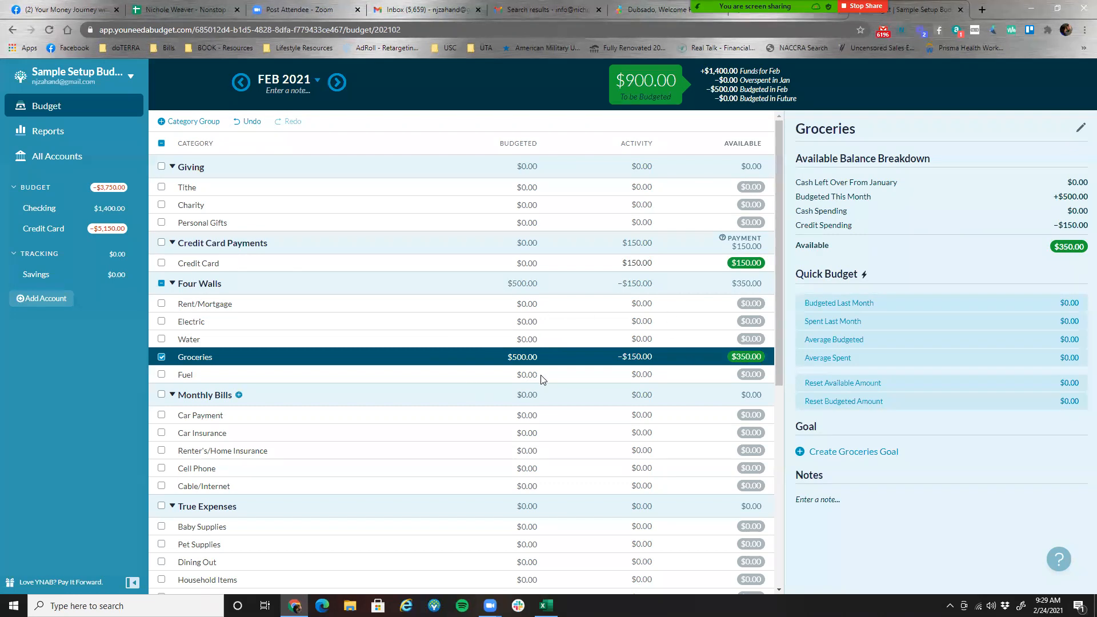
left_click(525, 355)
- Set the February budgeted amount for Electric to 150
mouse_move(757, 269)
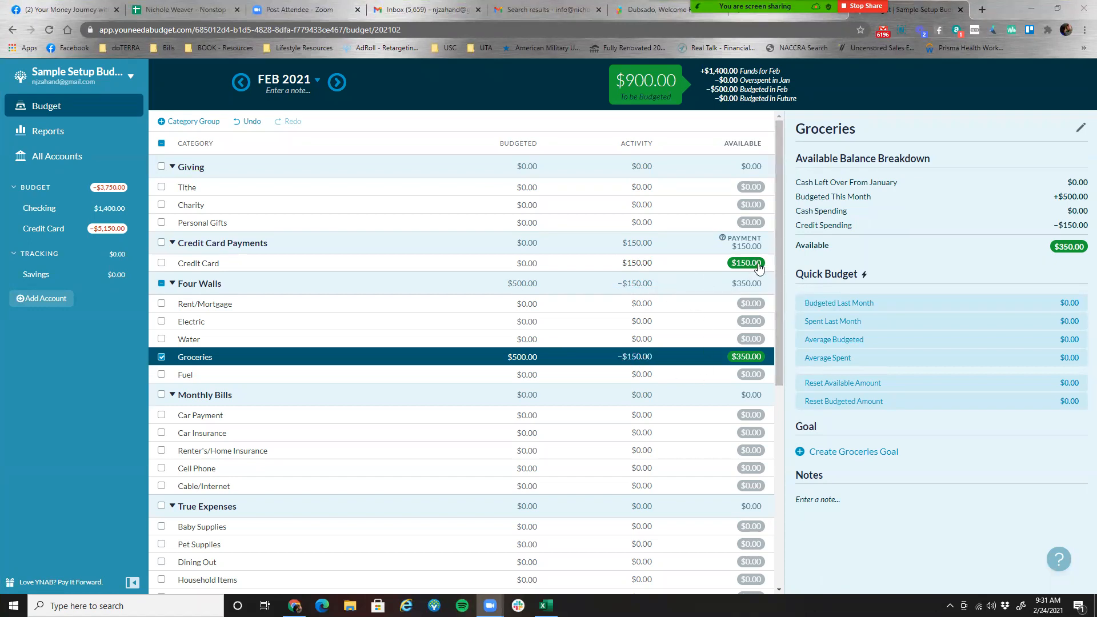
mouse_move(759, 267)
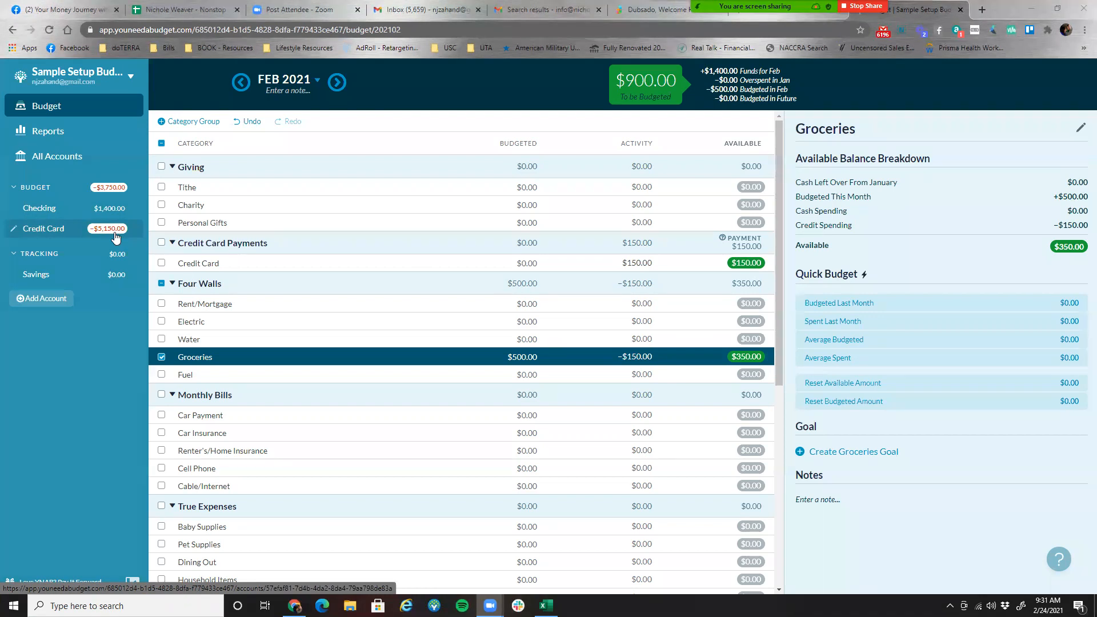
left_click(441, 355)
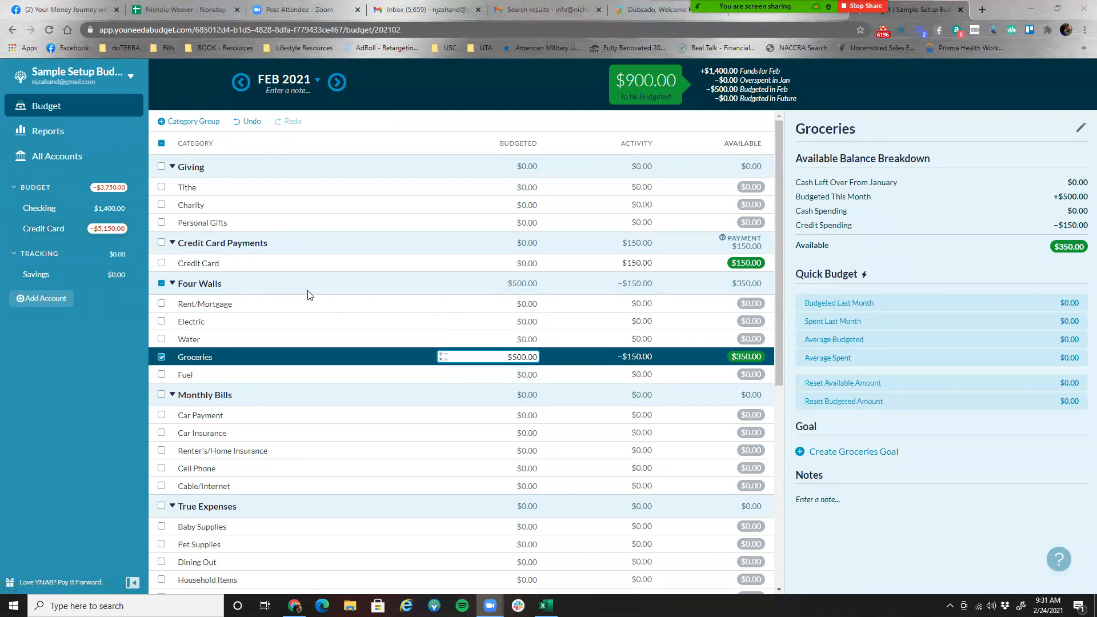
left_click(535, 336)
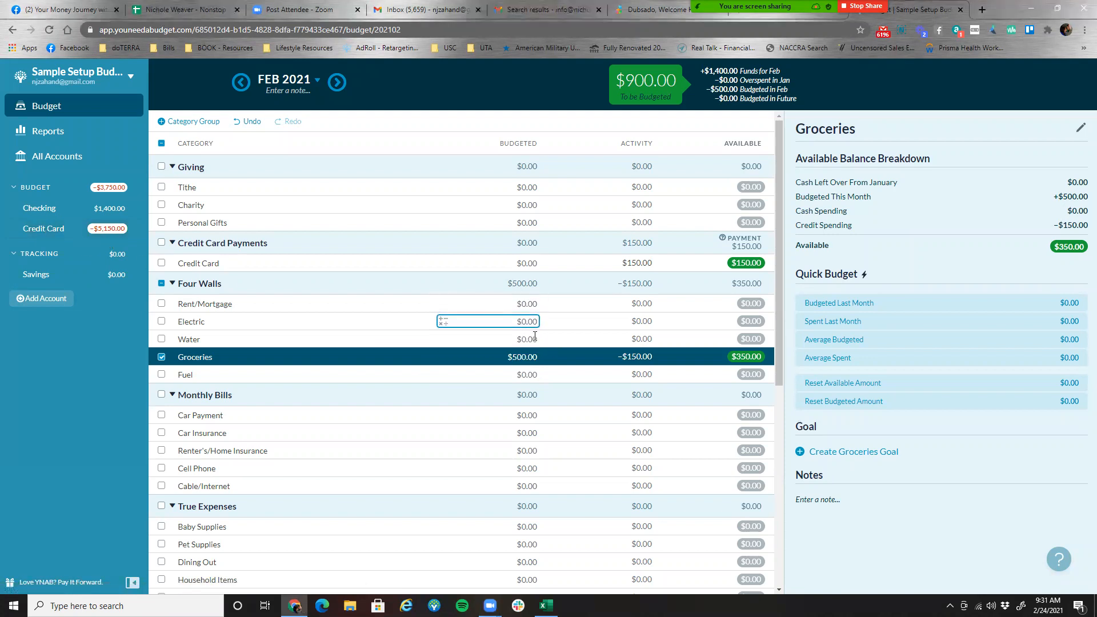
left_click(532, 322)
type("150")
key("Return")
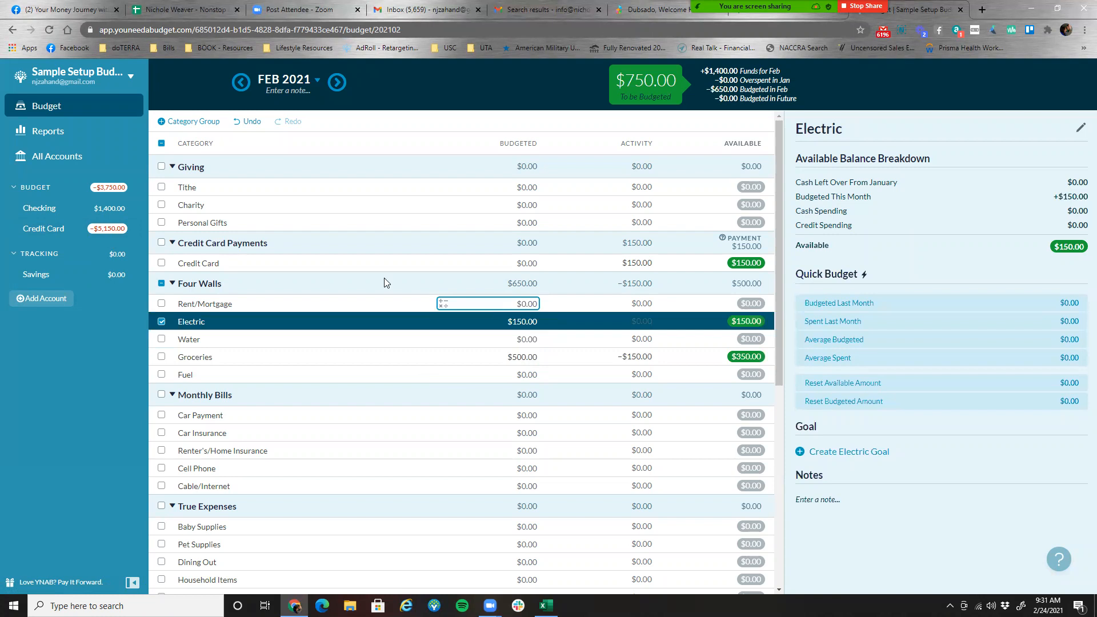
- Record a transaction in the Credit Card account with payee Electric Company, category Electric and an outflow of 150
left_click(42, 228)
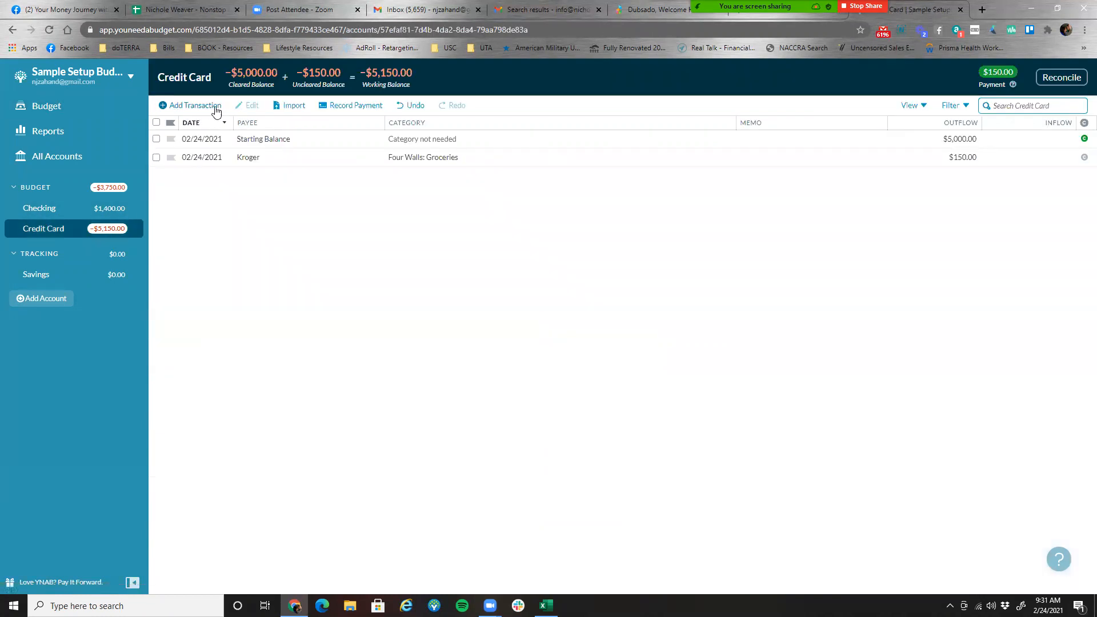
left_click(214, 110)
key("Tab")
type("Electric Company")
key("Tab")
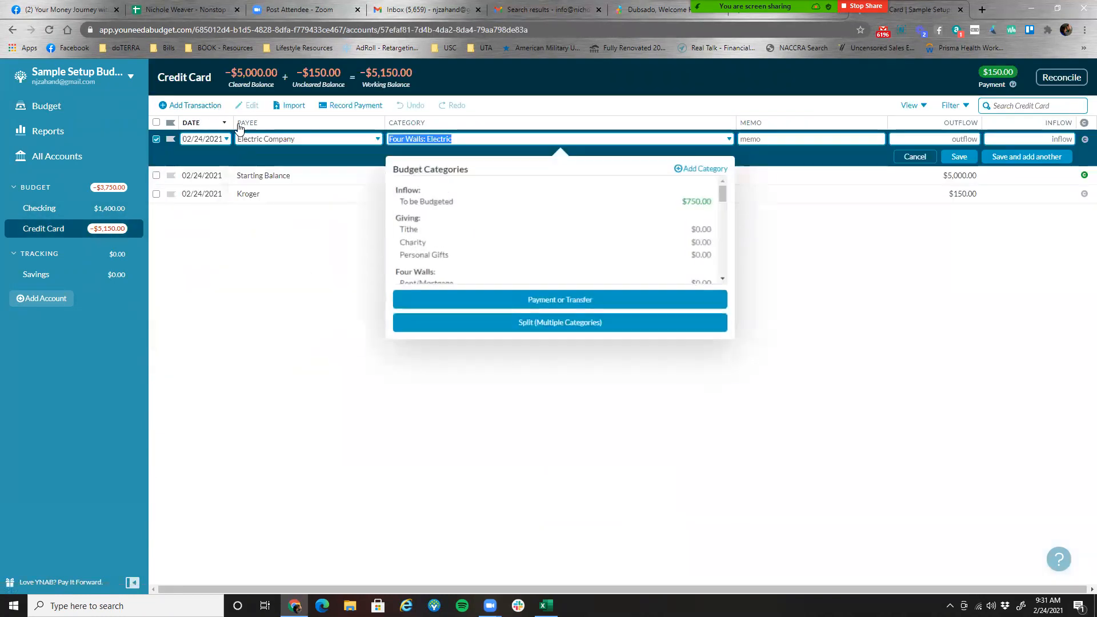
key("Tab")
key("Tab")
type("150")
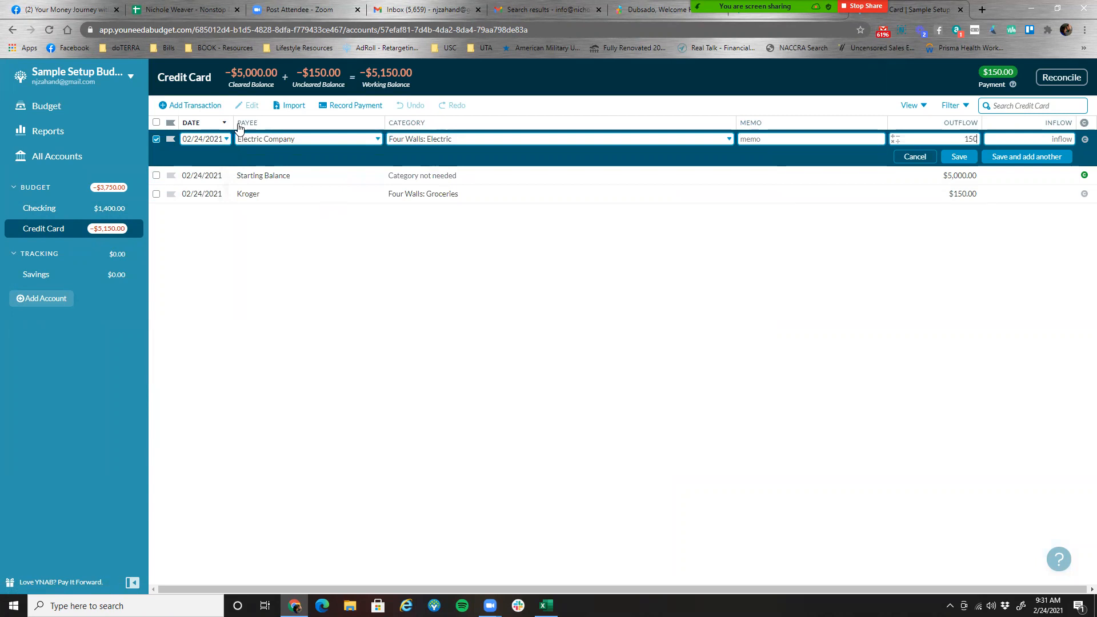
left_click(960, 156)
- Return to the budget and check the amount available for the Credit Card payment
left_click(88, 114)
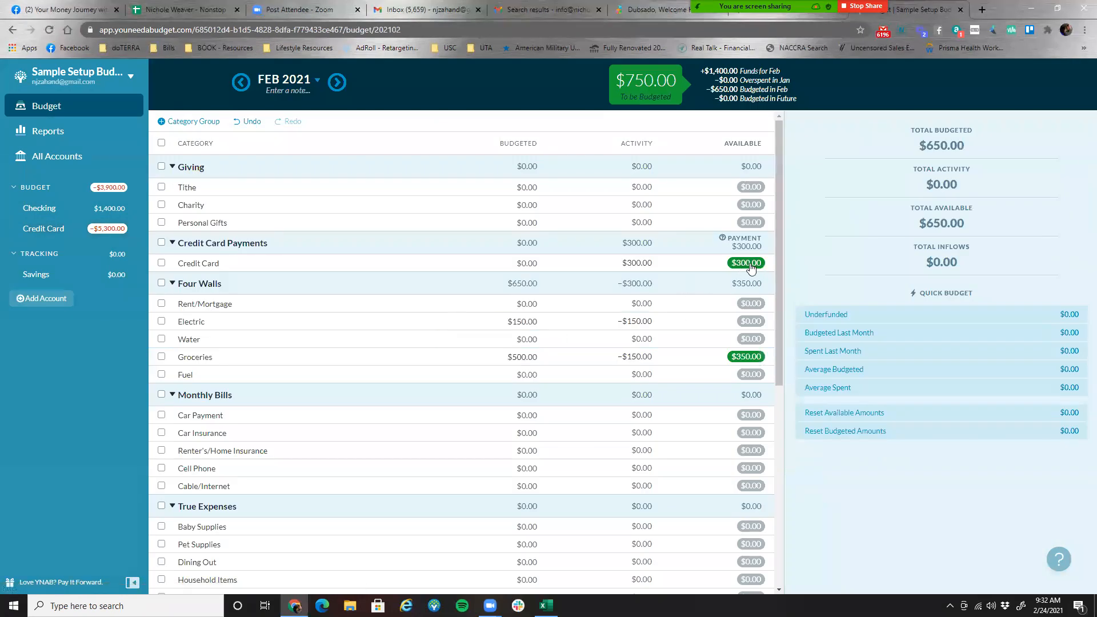
mouse_move(750, 267)
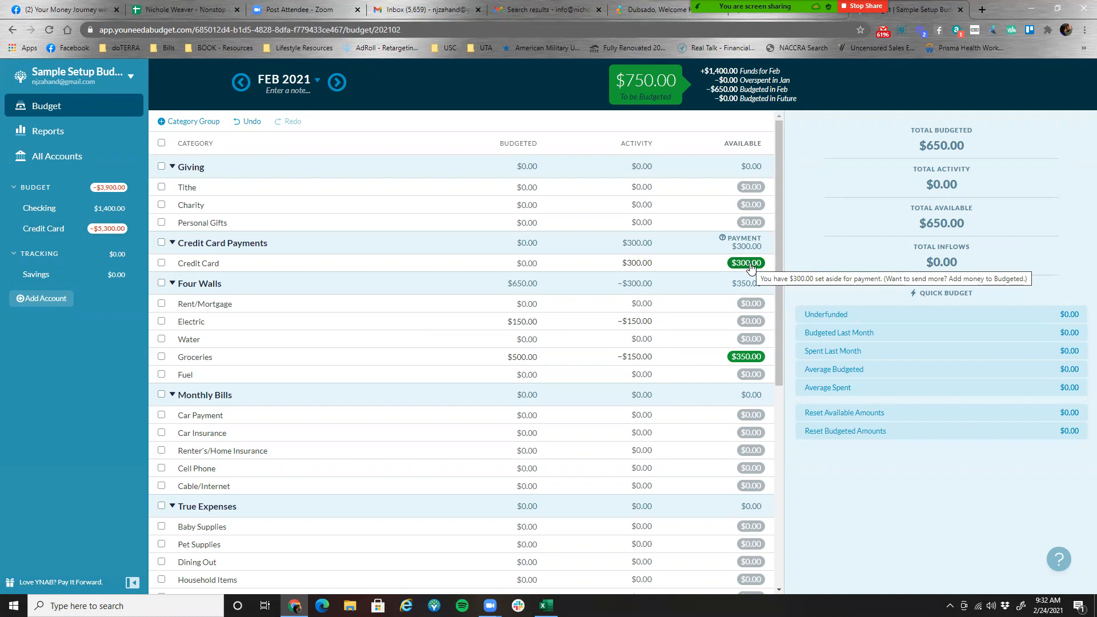
left_click(488, 304)
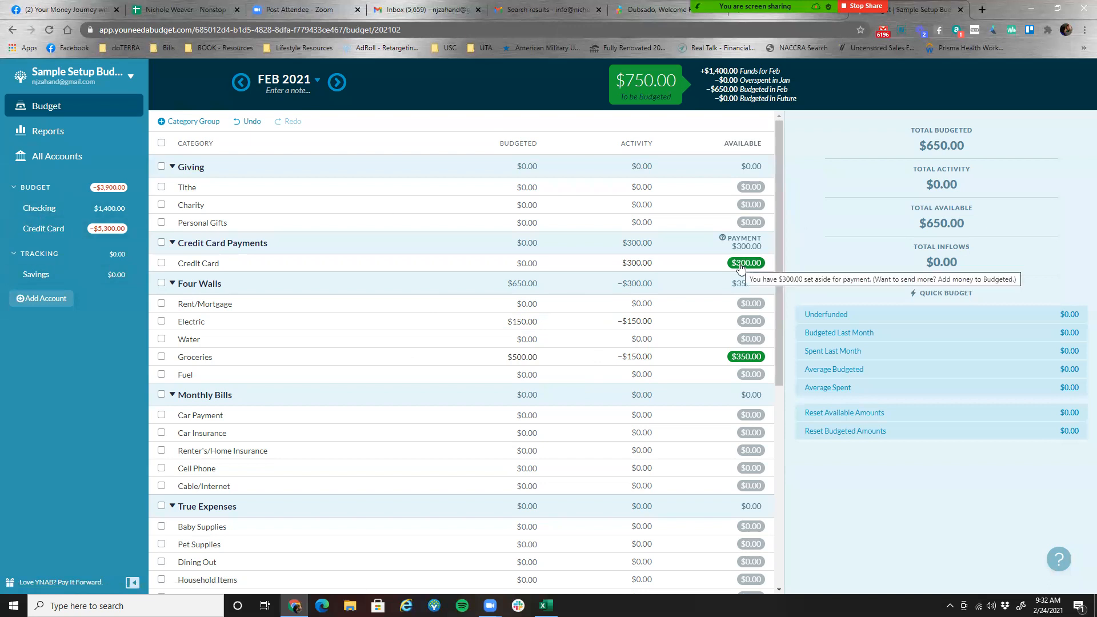
- Record a payment from Checking to the Credit Card account with an outflow of 300, and return to the budget
left_click(50, 207)
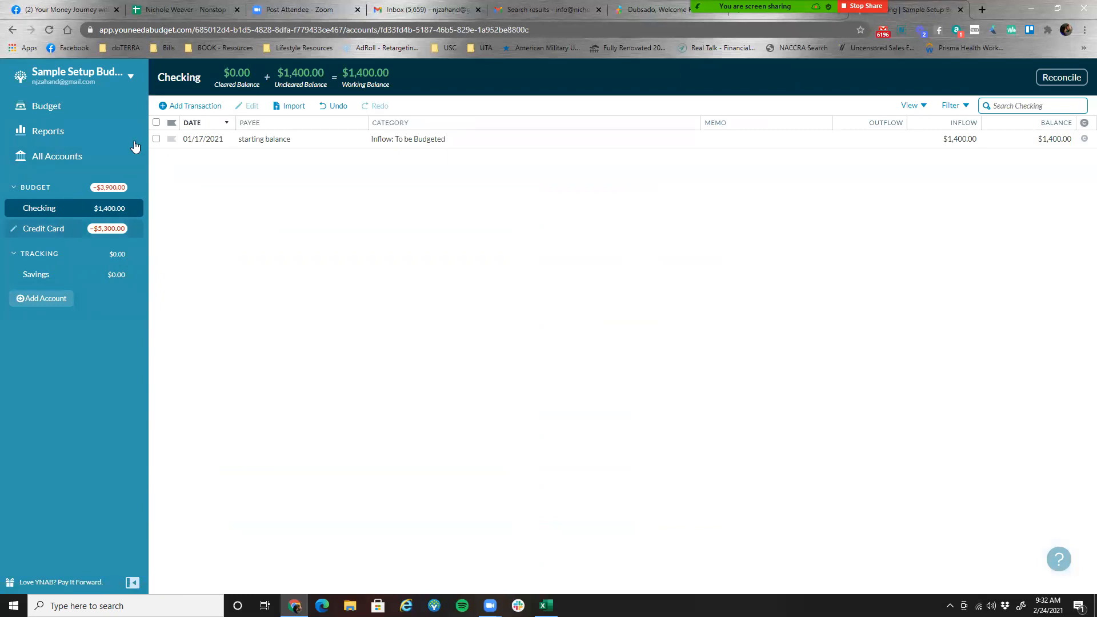
left_click(210, 110)
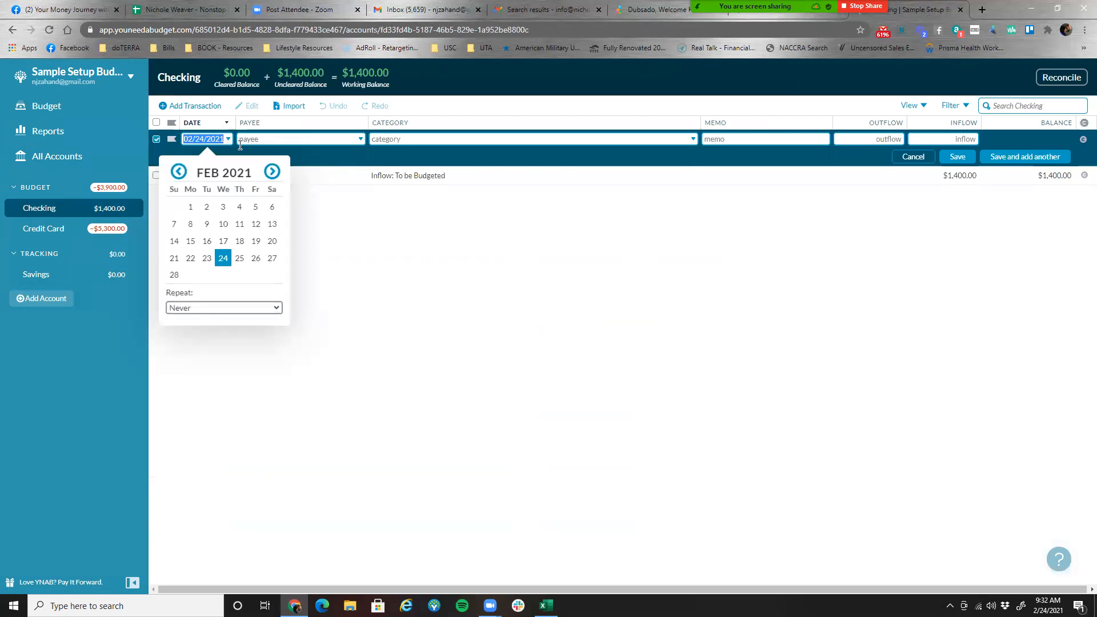
key("Tab")
type("transfer")
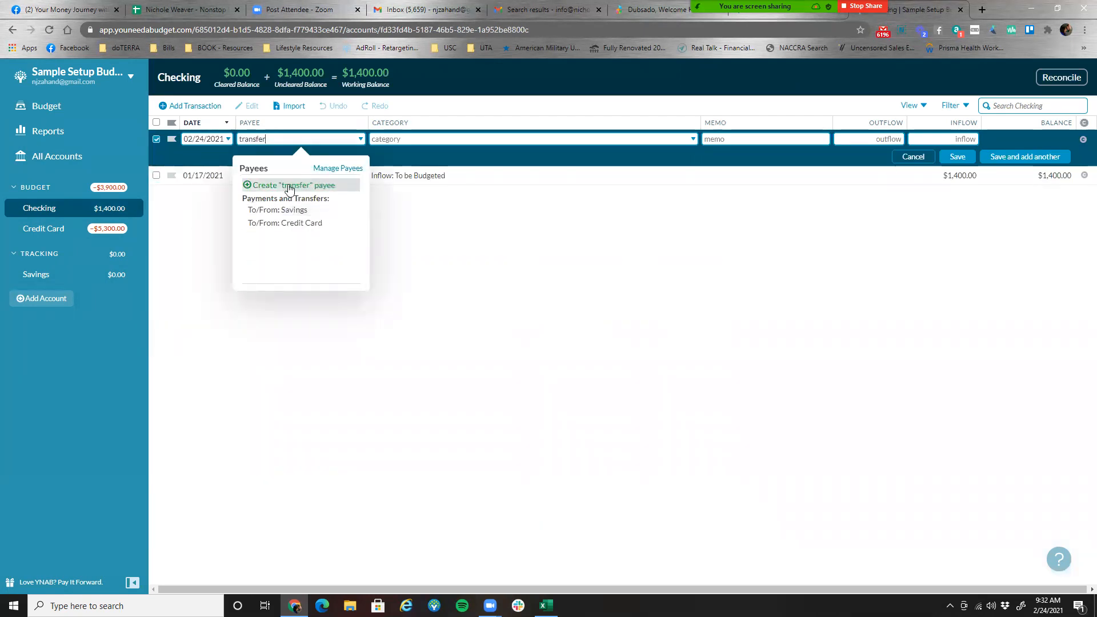
left_click(306, 225)
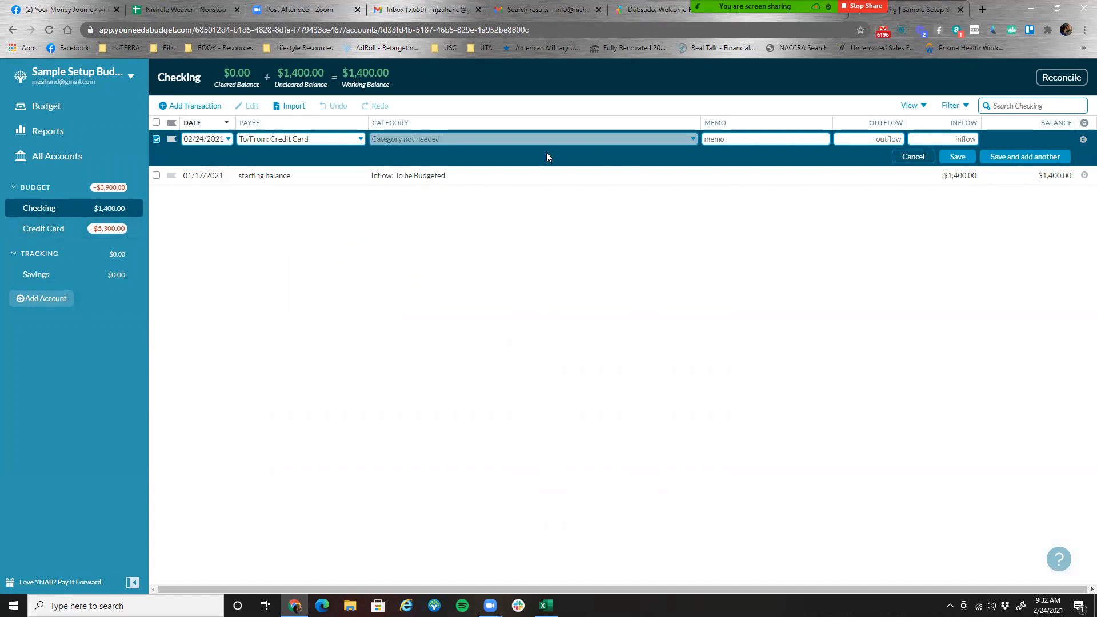
left_click(903, 140)
left_click(910, 140)
left_click(875, 142)
type("300")
left_click(958, 159)
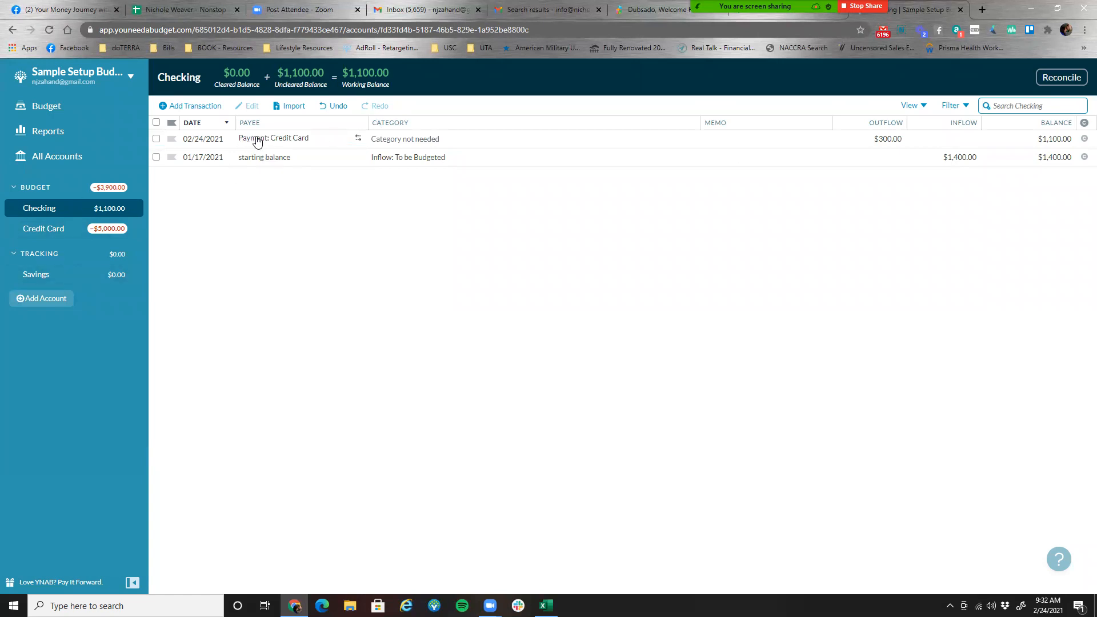
left_click(47, 106)
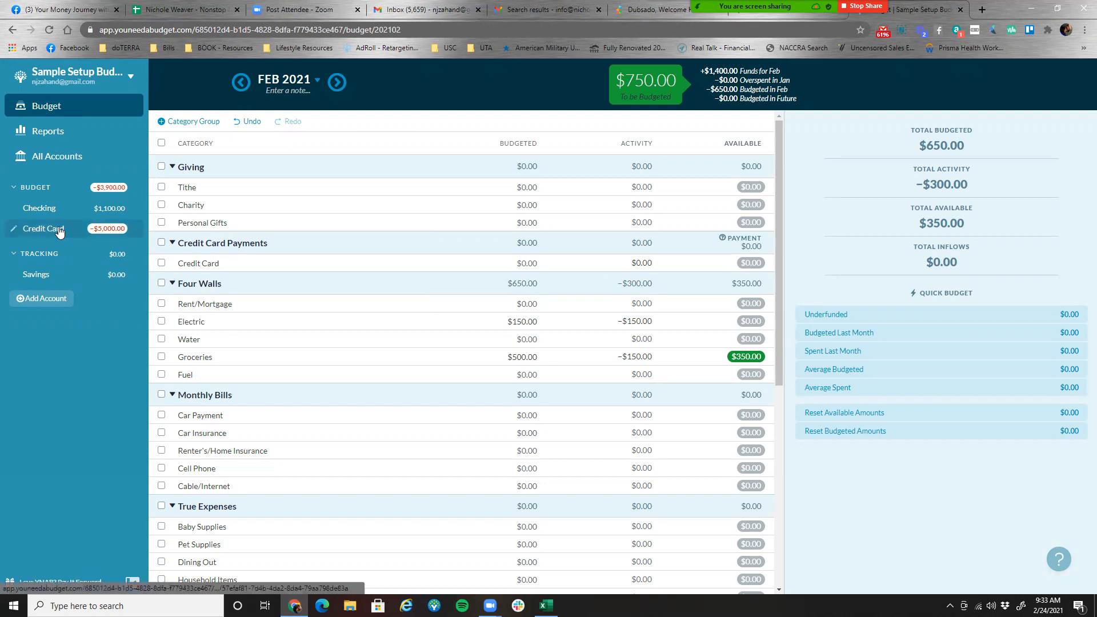
- Start a new transaction in the Credit Card account with the payee Interest Accrued
left_click(60, 230)
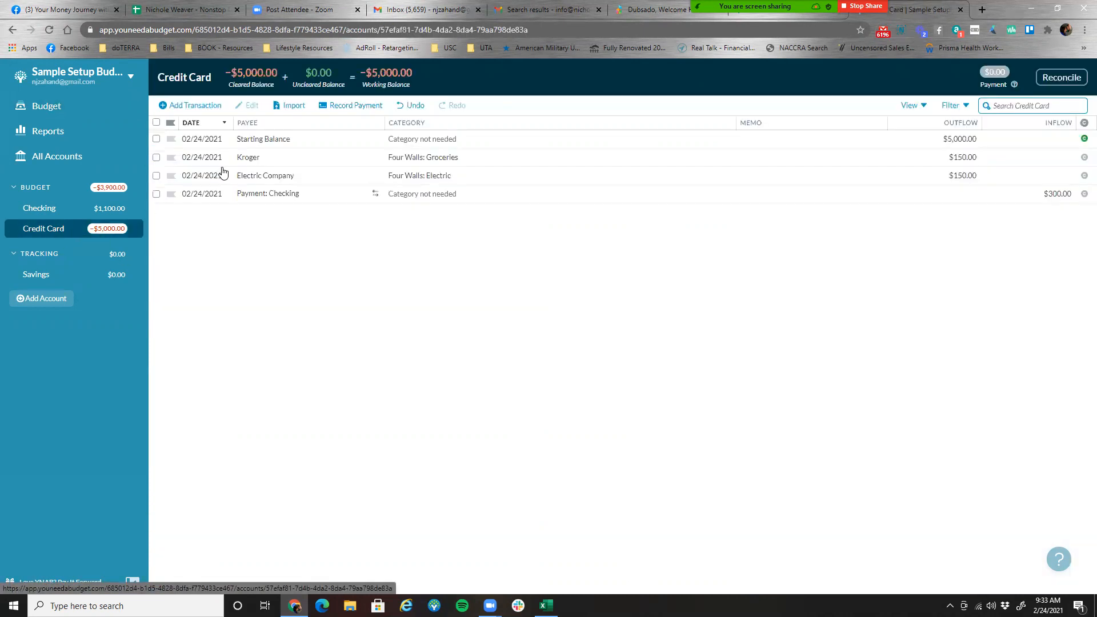
left_click(196, 106)
key("Tab")
type("Interes")
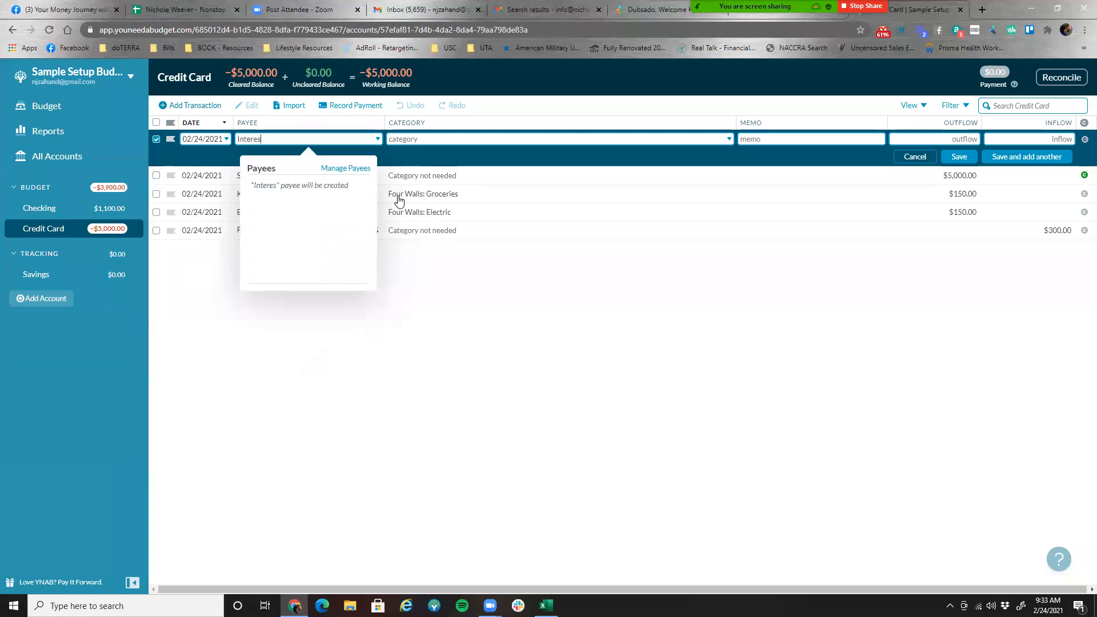
type("t Accrued")
key("Tab")
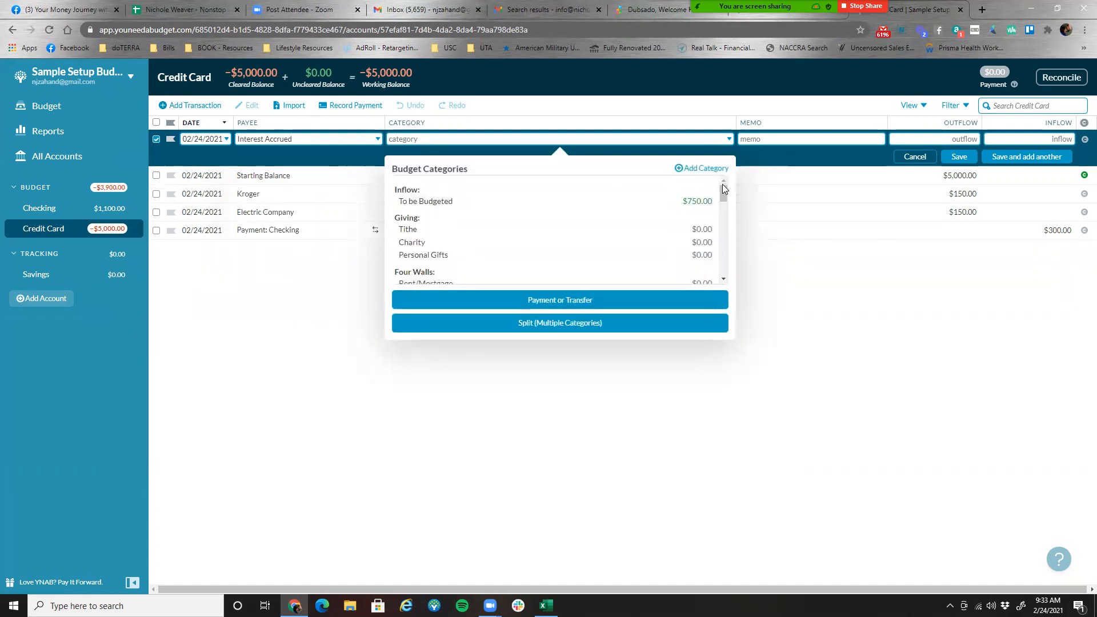
- Create the category Interest & Fees in the Debt Payments group and assign it to the Interest Accrued transaction
left_click(726, 214)
left_click_drag(727, 211, 725, 230)
scroll(570, 238, "down", 5)
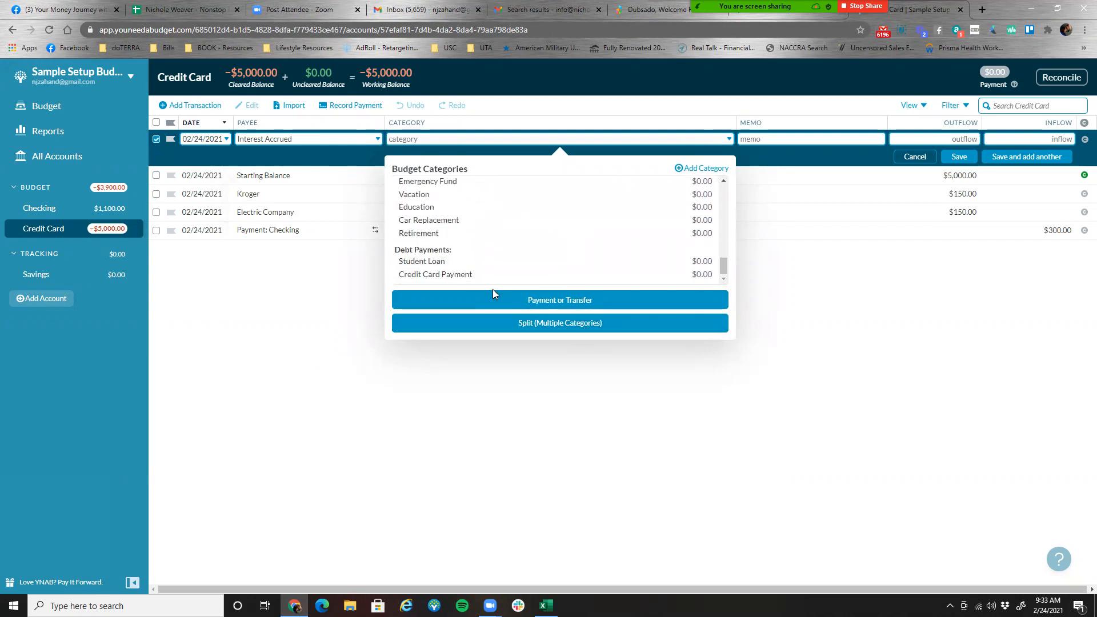
left_click(684, 170)
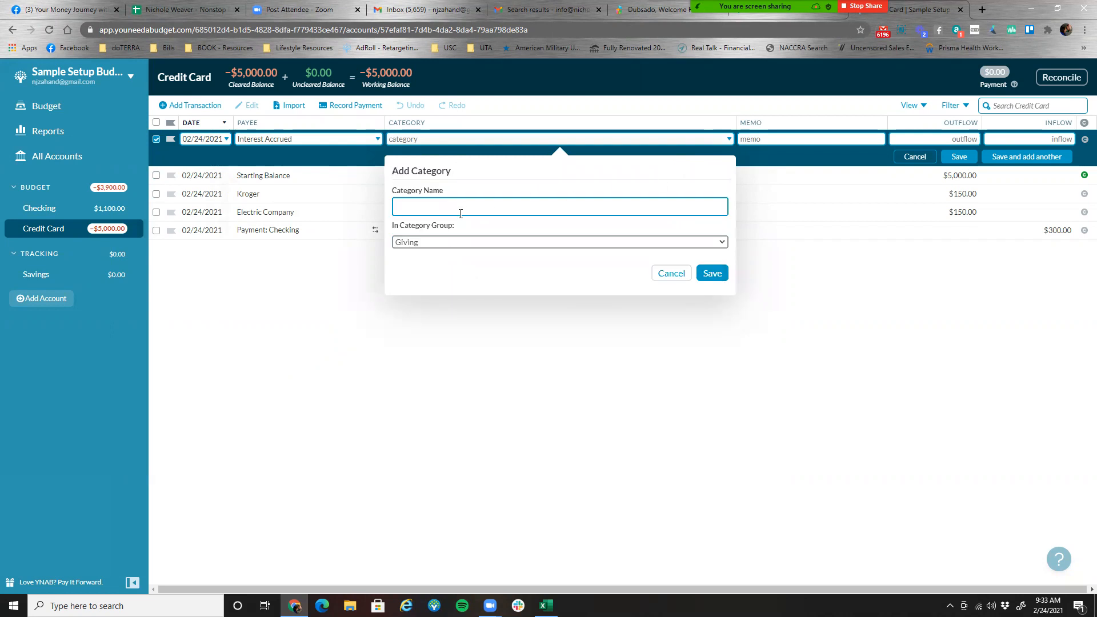
left_click(461, 245)
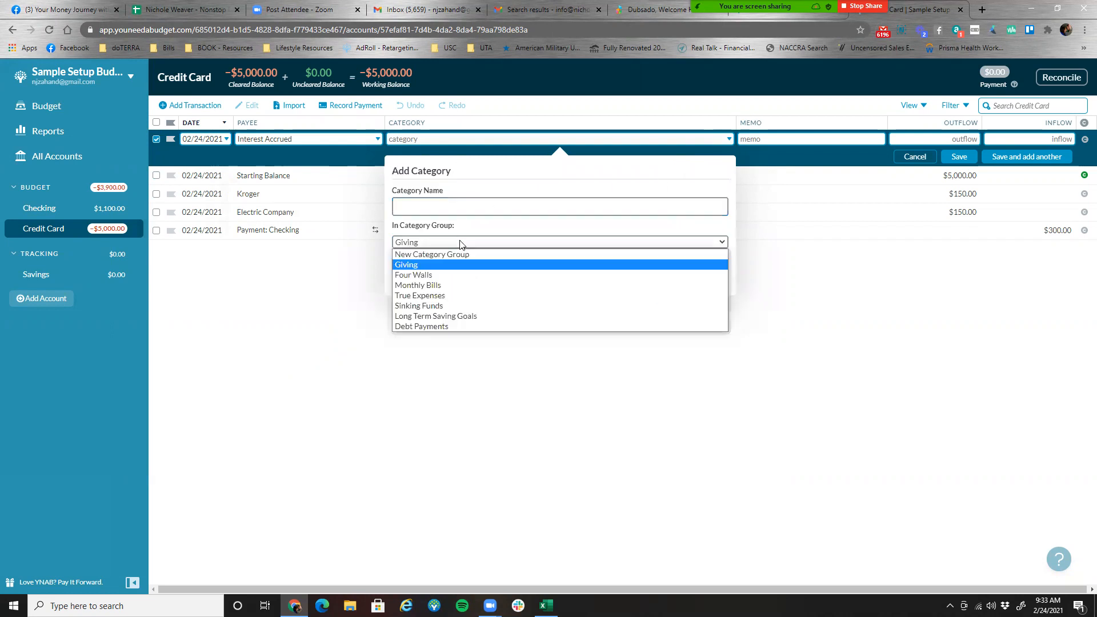
left_click(454, 327)
left_click(461, 205)
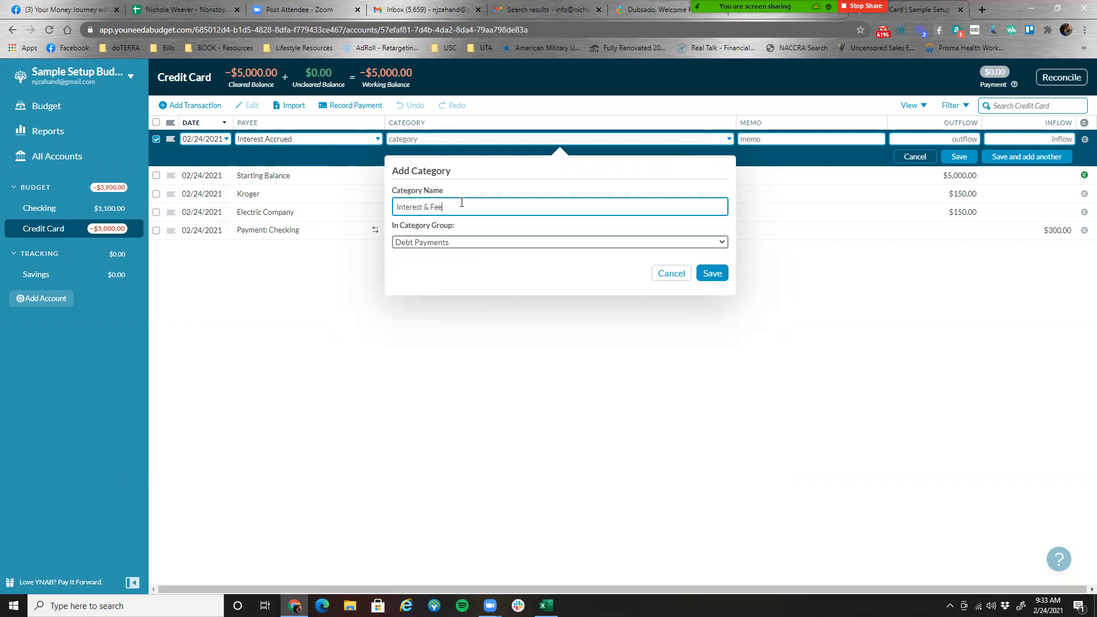
left_click(712, 273)
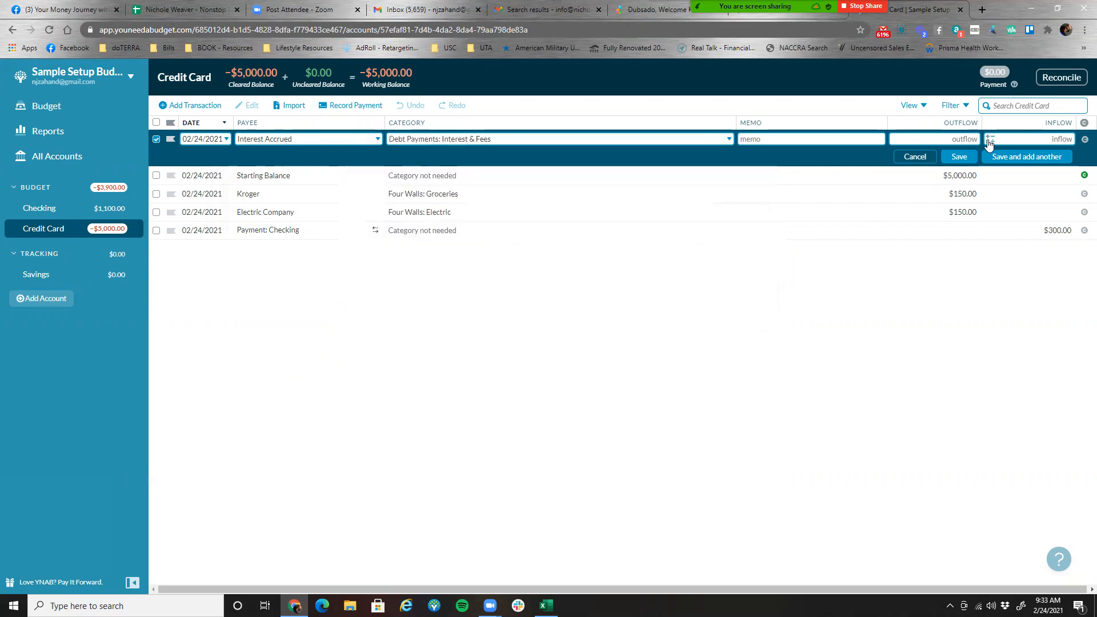
- Set the Interest Accrued transaction's outflow to 10.24 and save it
left_click(960, 139)
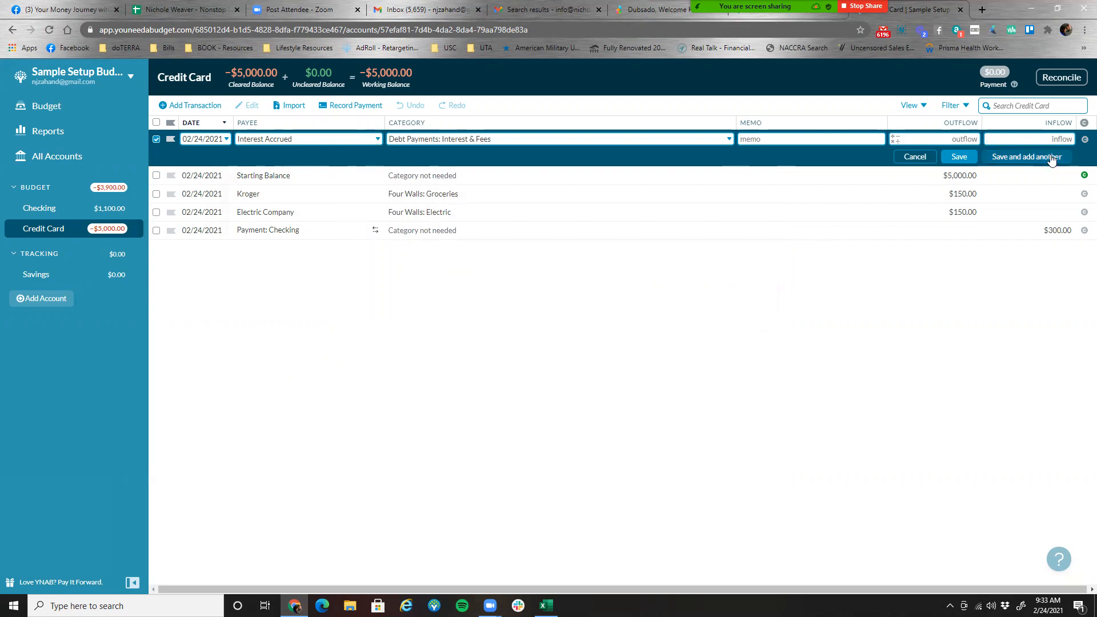
type("10.24")
left_click(960, 156)
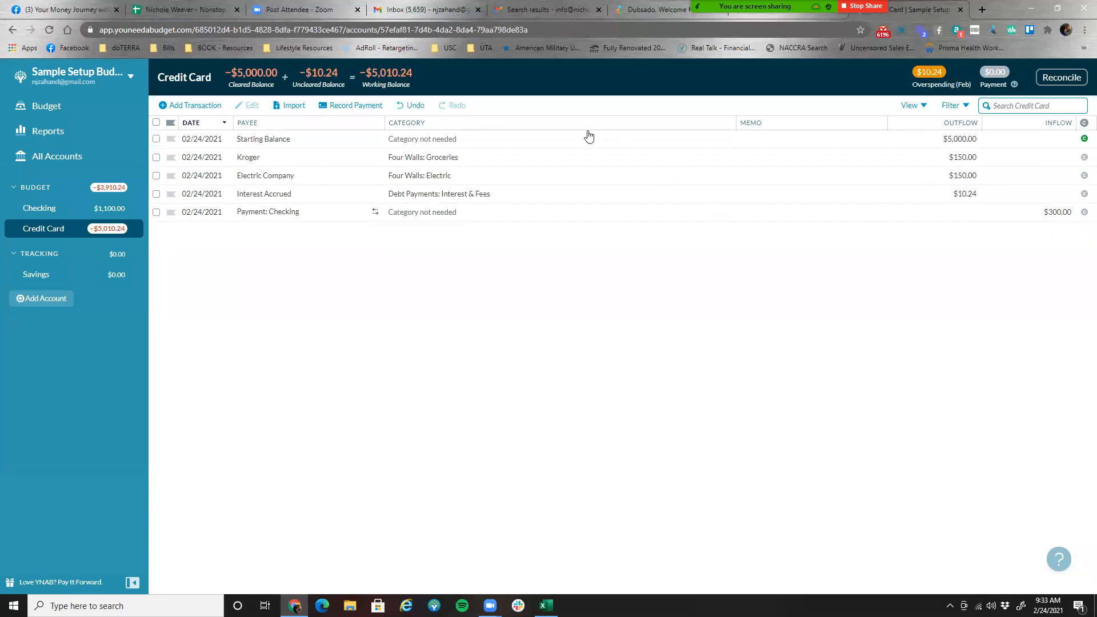
- Return to the February budget and set the budgeted amount for Interest & Fees to 10.24
left_click(91, 106)
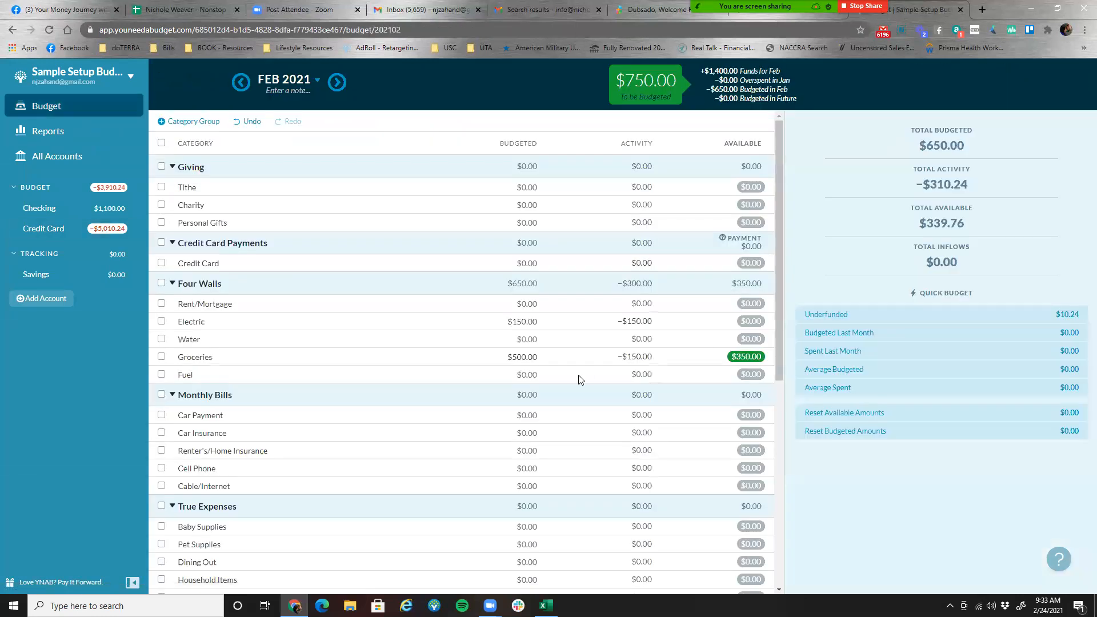
scroll(713, 374, "down", 7)
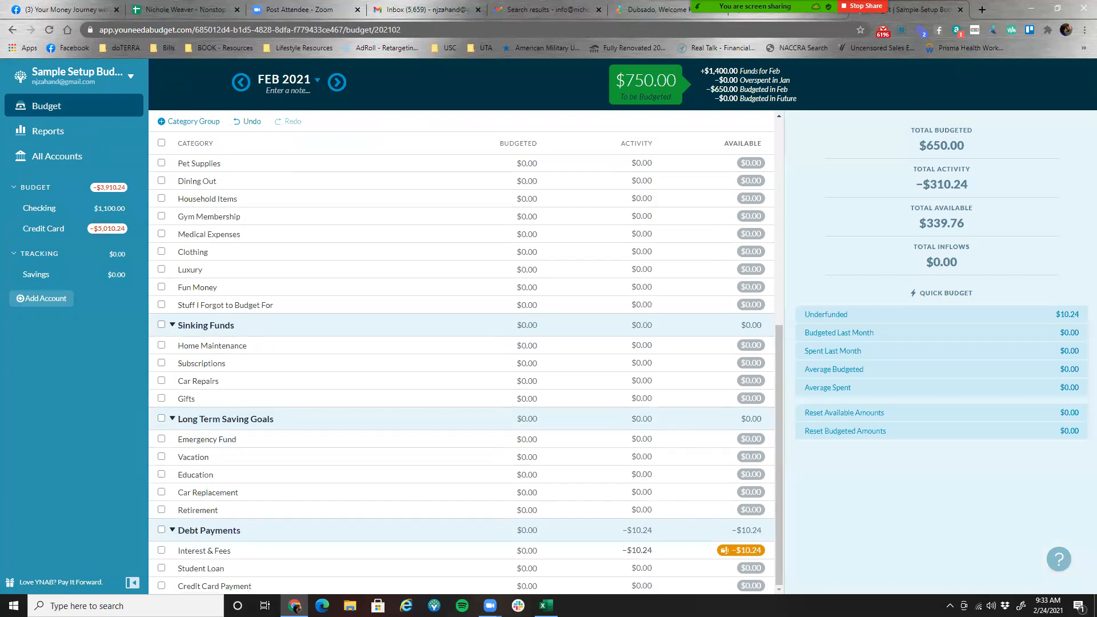
left_click(532, 550)
type("10.24")
key("Return")
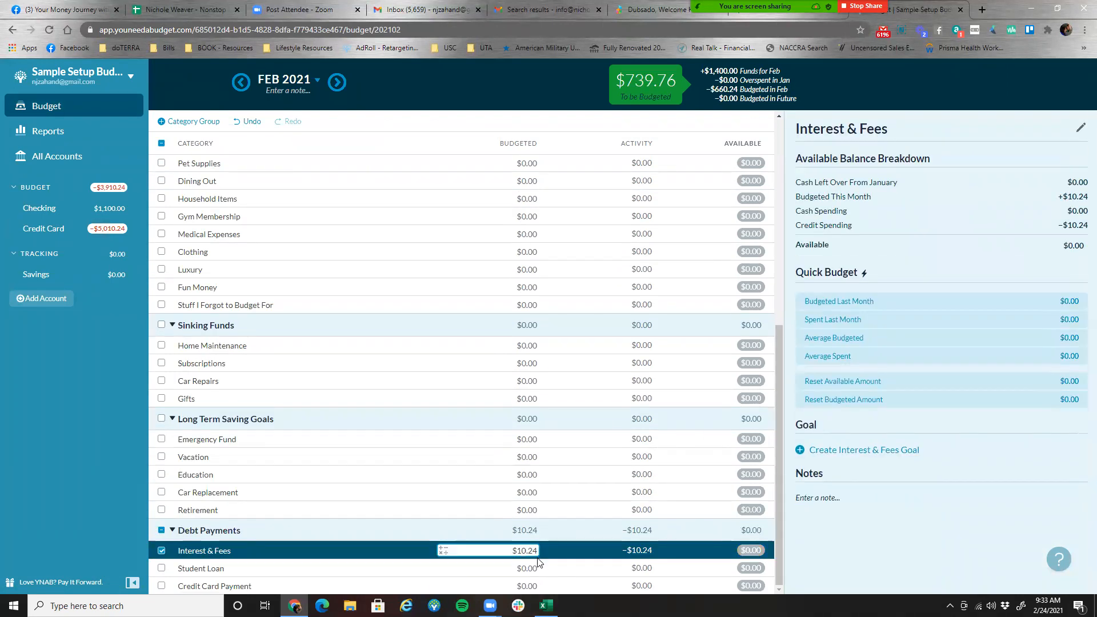
- Move the Credit Card Payments category group below the Debt Payments group in the budget
scroll(681, 536, "up", 7)
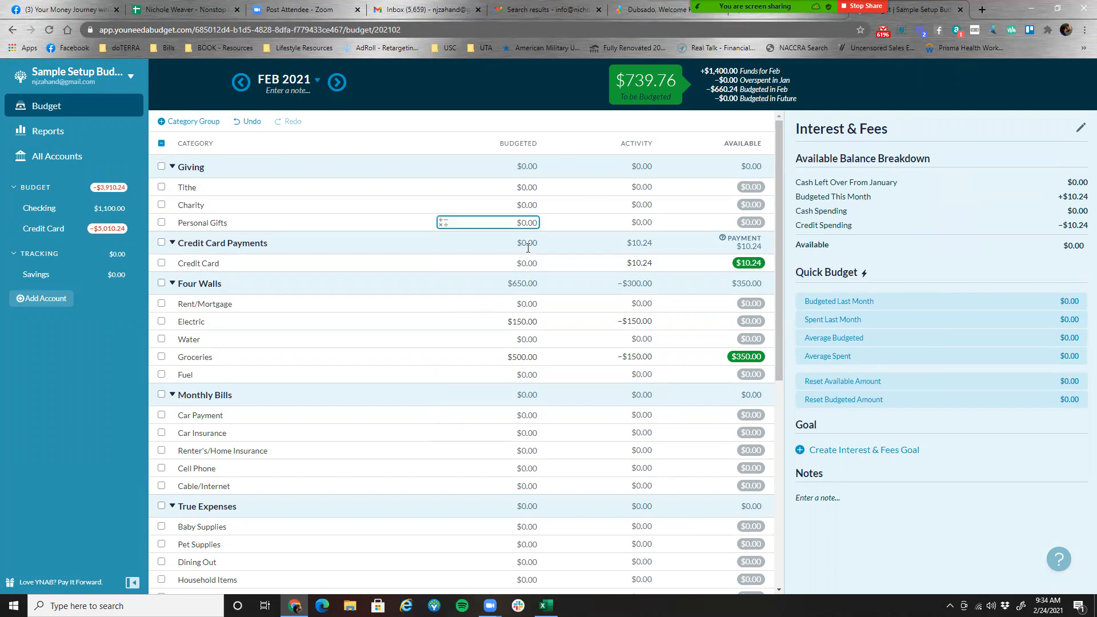
scroll(657, 516, "down", 1)
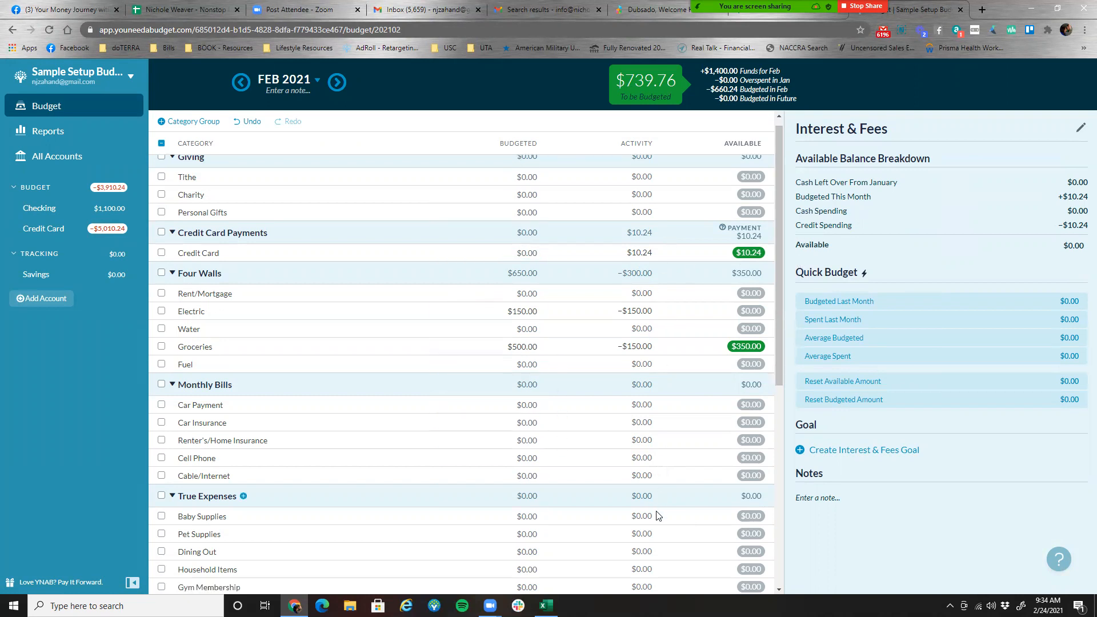
scroll(659, 516, "down", 7)
scroll(661, 538, "up", 7)
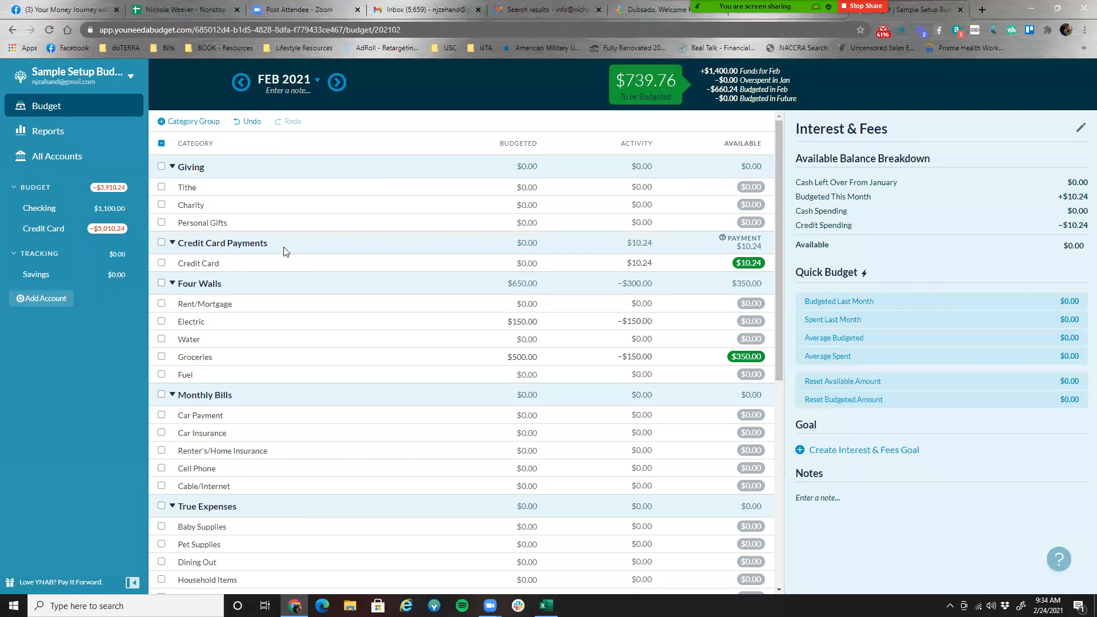
left_click_drag(282, 244, 289, 360)
scroll(297, 478, "down", 7)
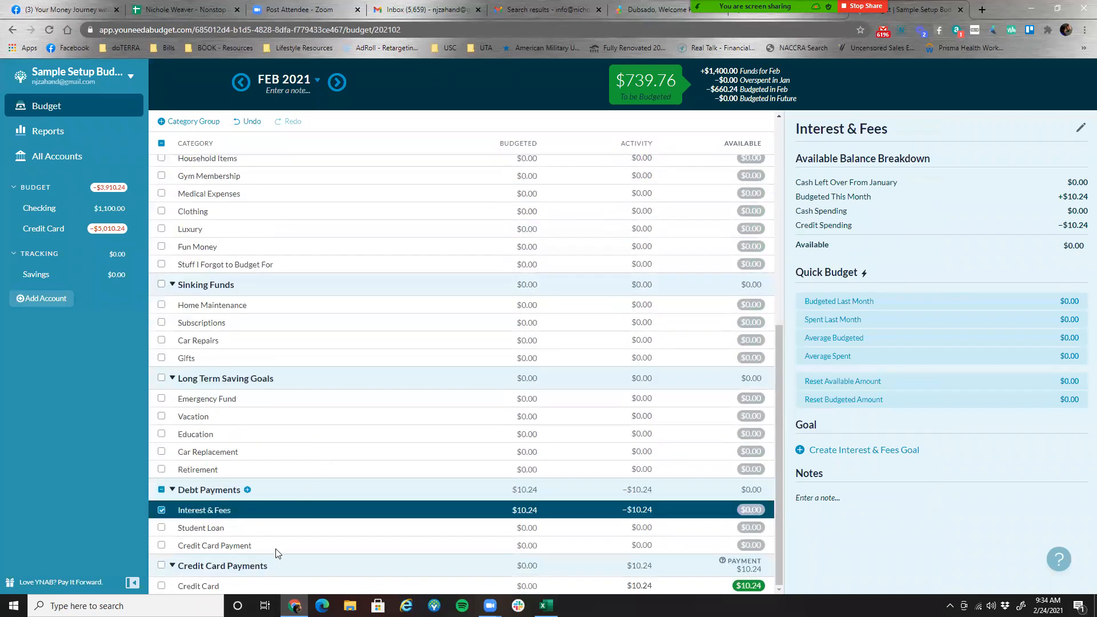
- Move the Credit Card Payments category group back between Giving and Four Walls
left_click_drag(246, 567, 290, 187)
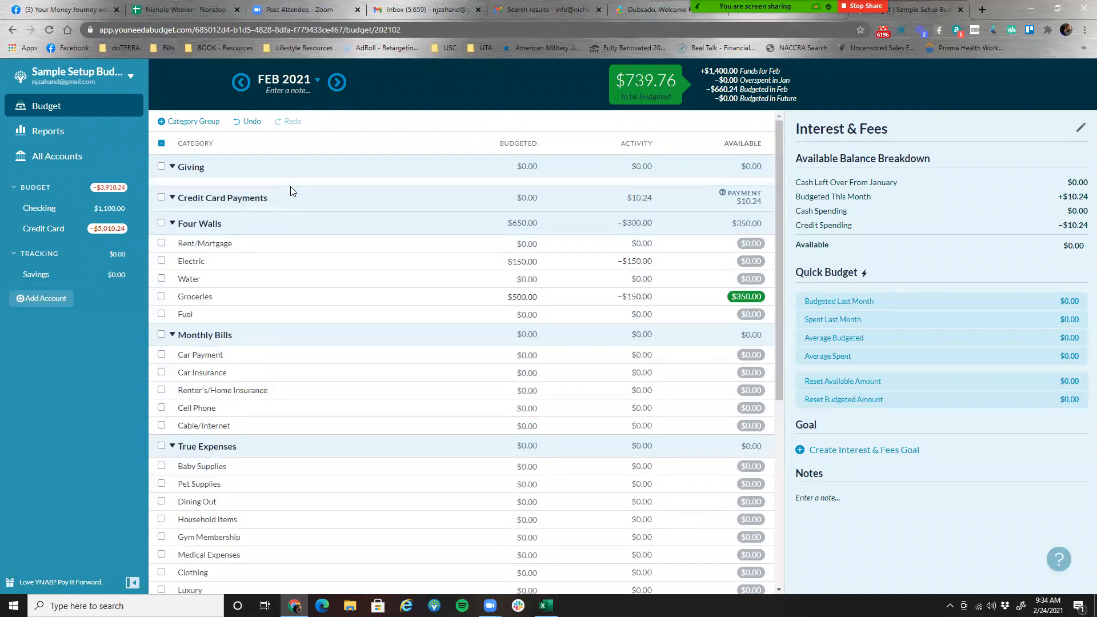
scroll(340, 425, "down", 3)
scroll(382, 435, "up", 3)
scroll(381, 435, "up", 1)
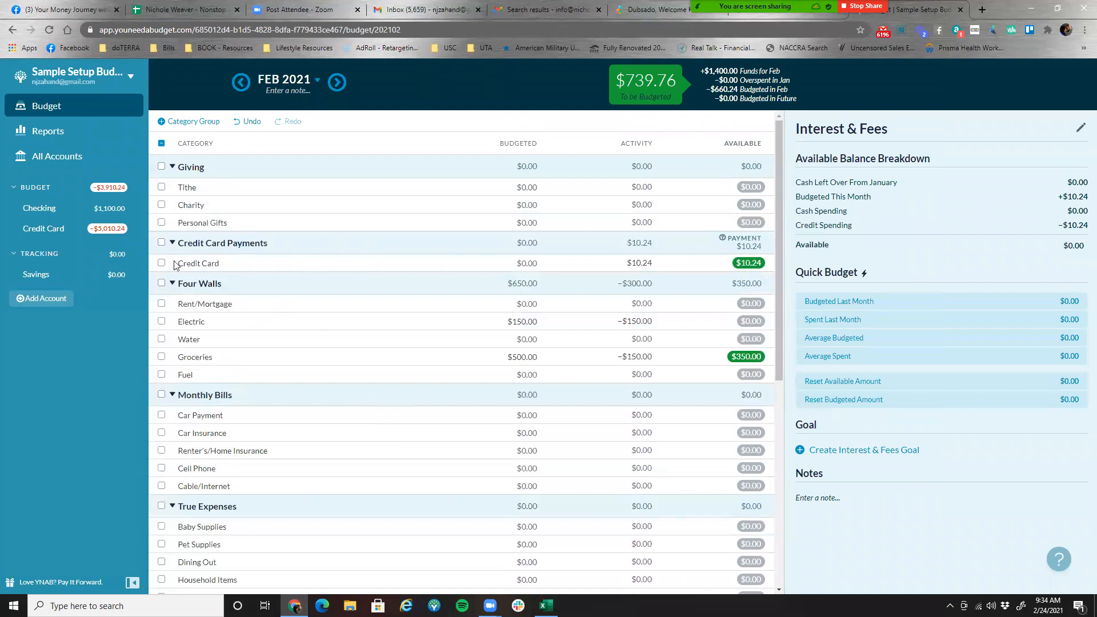
- Record a payment from Checking to the Credit Card account with an outflow of 10.24, and return to the budget
left_click(60, 232)
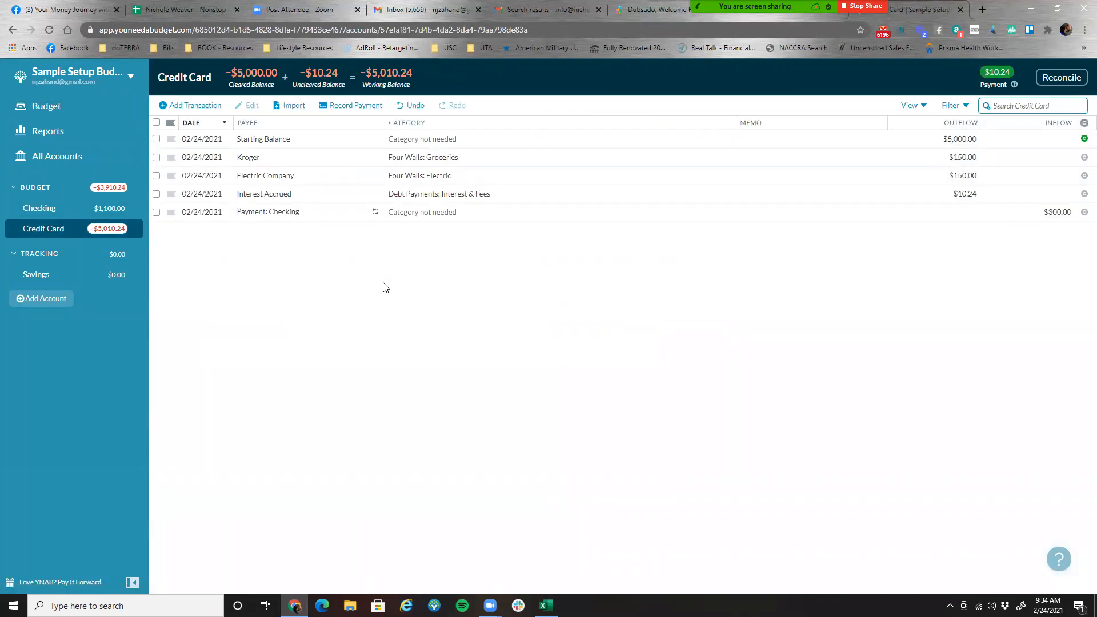
left_click(39, 208)
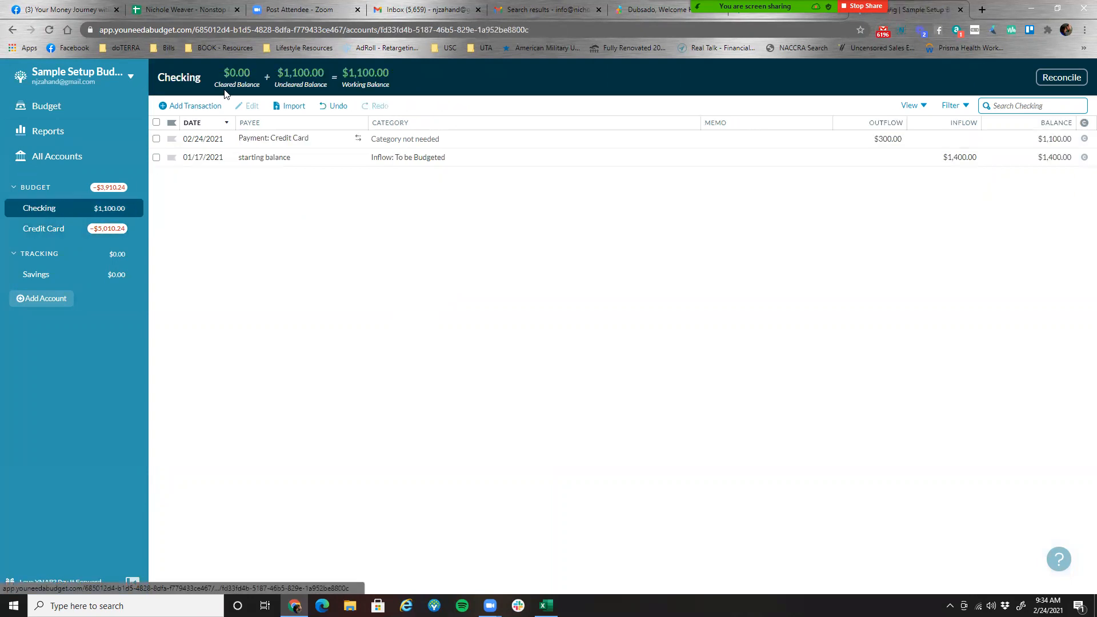
left_click(207, 106)
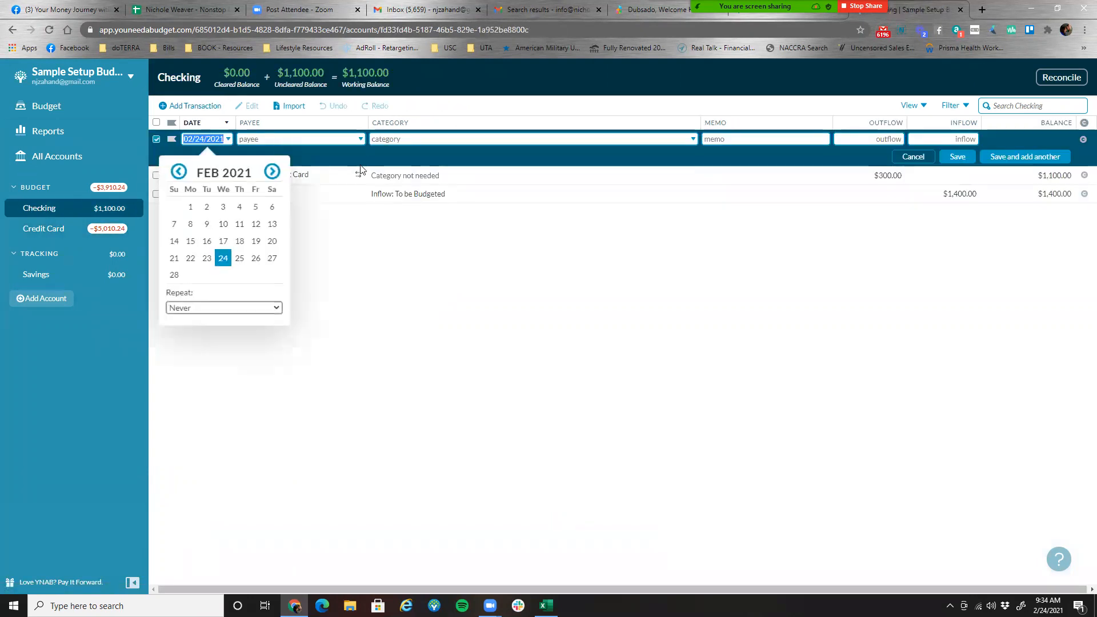
key("Tab")
type("tran")
key("Down")
key("Down")
key("Tab")
key("Tab")
type("10.24")
left_click(957, 156)
left_click(48, 107)
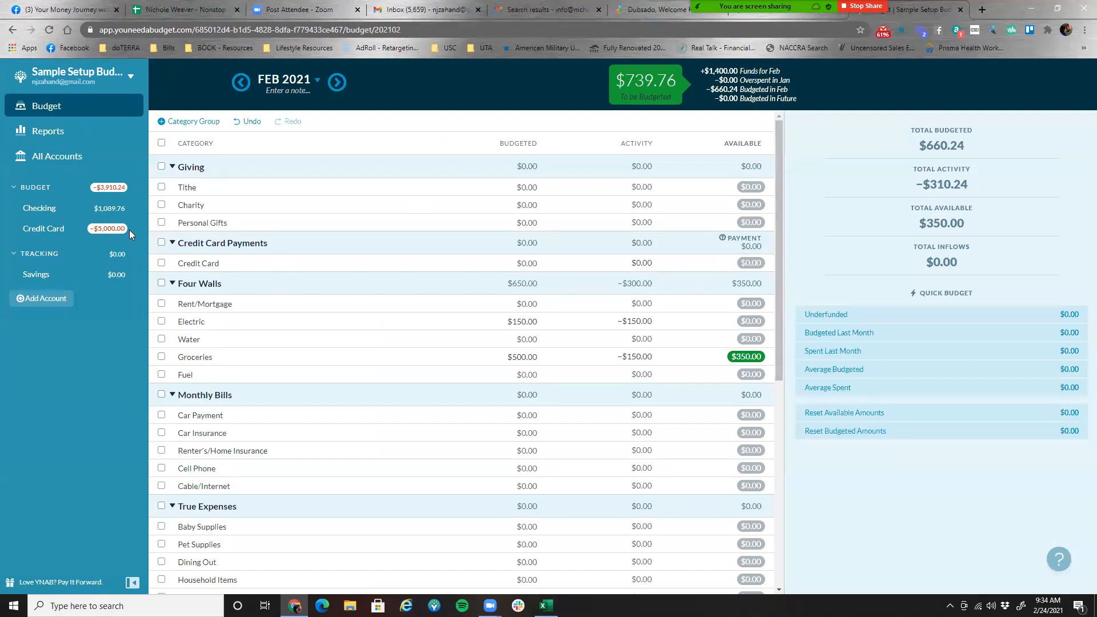
- Record a payment from Checking to the Credit Card account with an outflow of 500, and check the Credit Card row in the budget
left_click(61, 210)
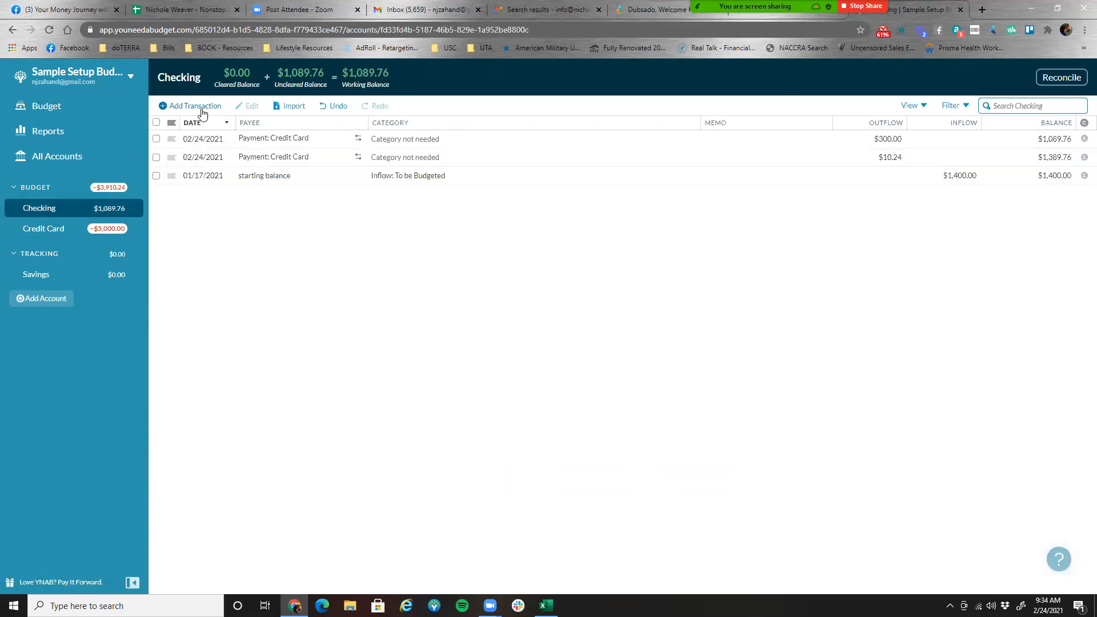
left_click(203, 109)
key("Tab")
type("tran")
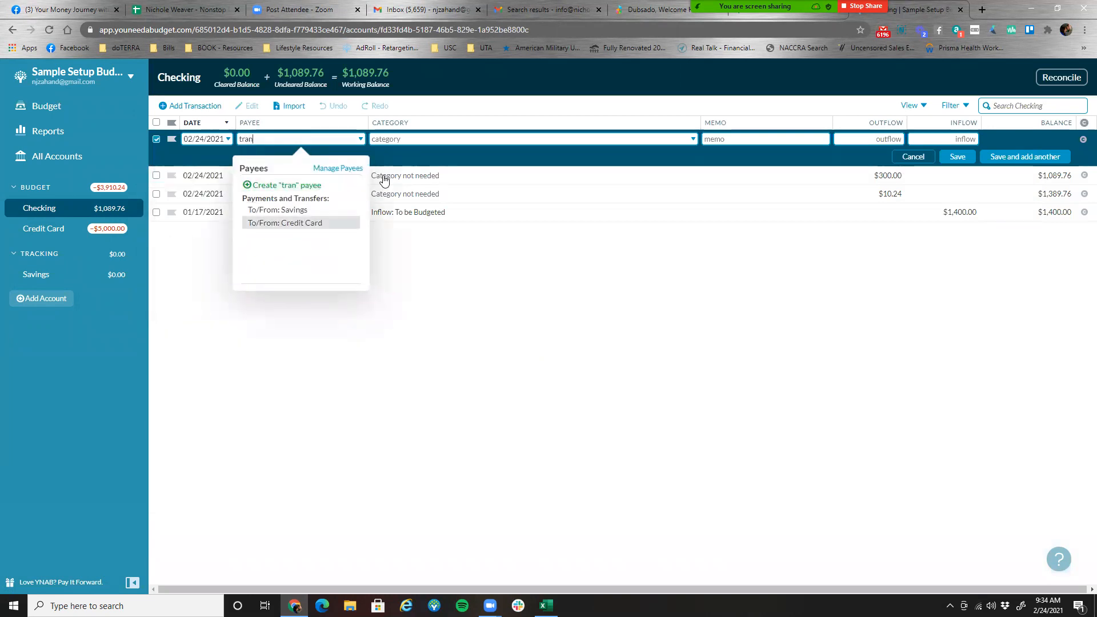
key("Tab")
key("Tab")
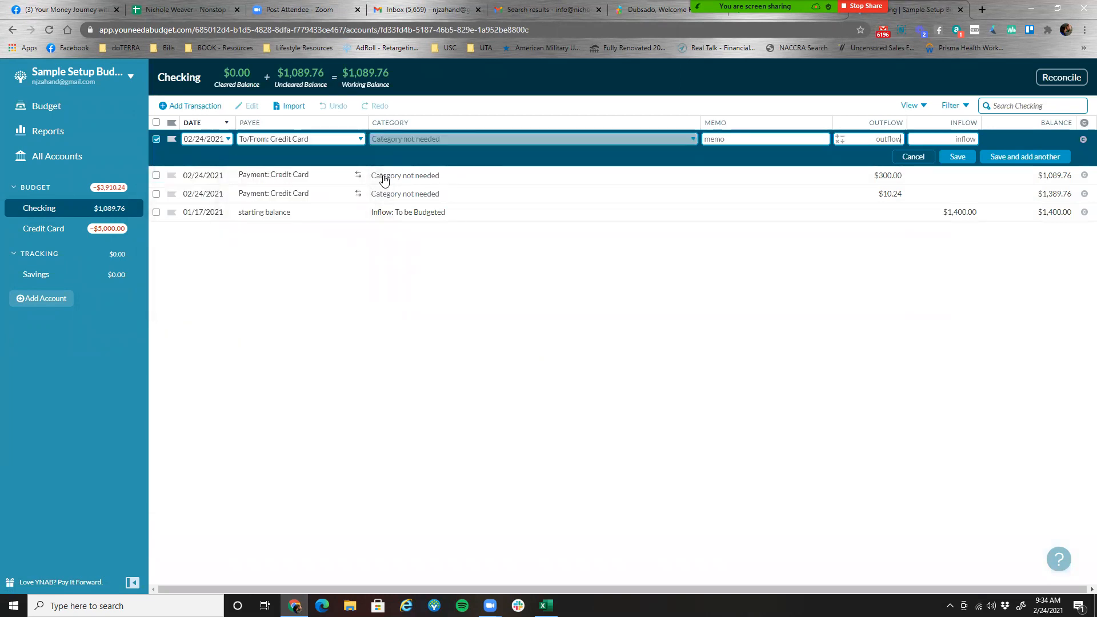
type("500")
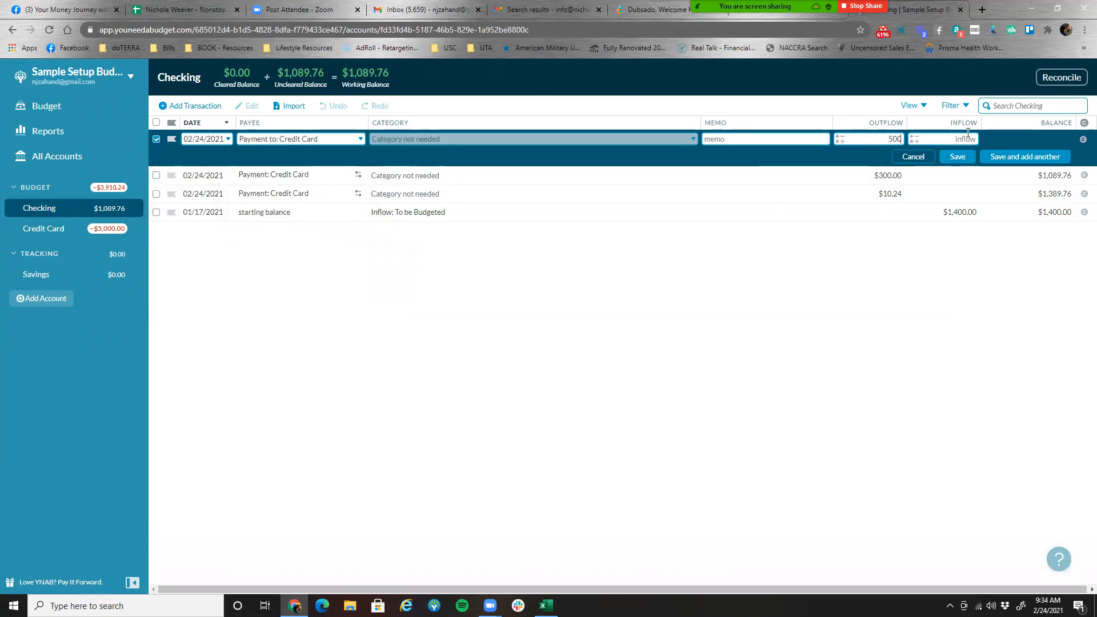
left_click(960, 162)
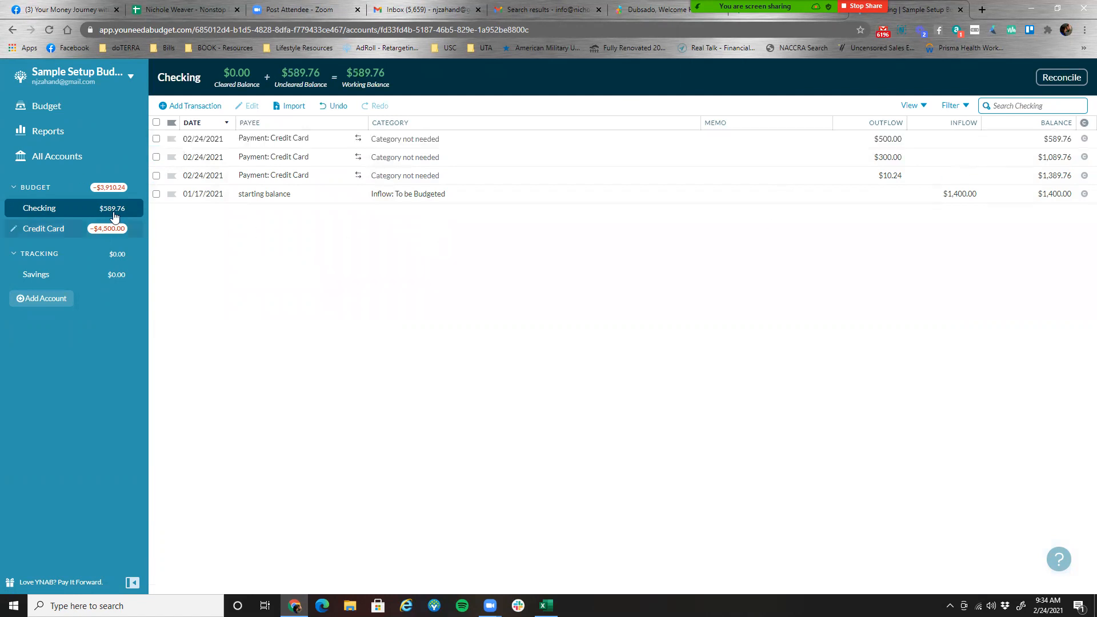
left_click(57, 109)
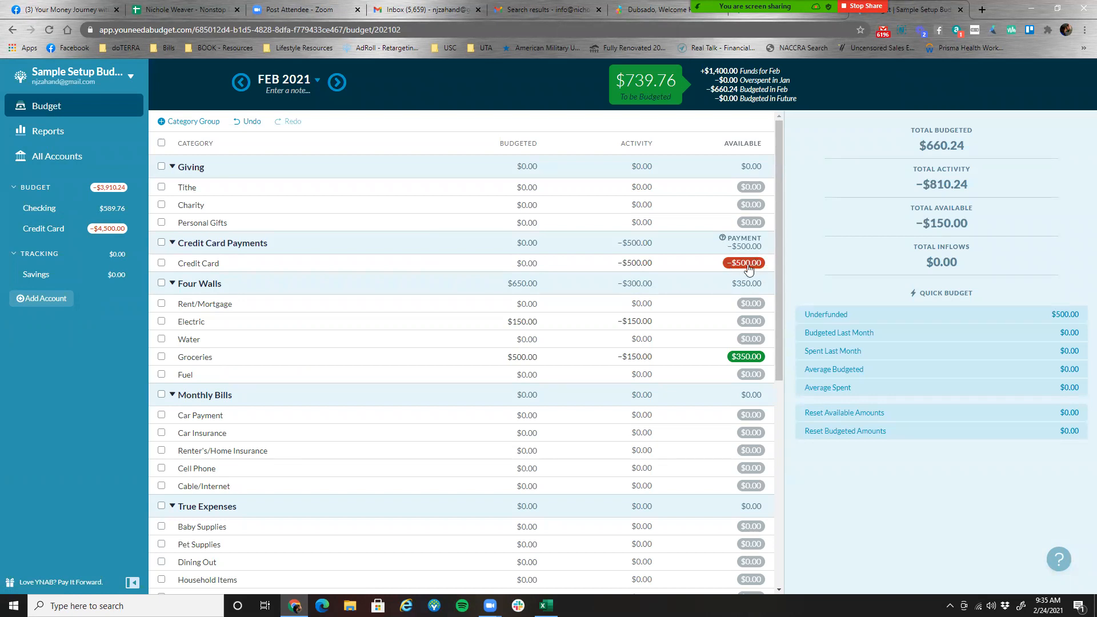
- Budget 500 for the Credit Card category under Credit Card Payments in February 2021
left_click(519, 264)
left_click(519, 263)
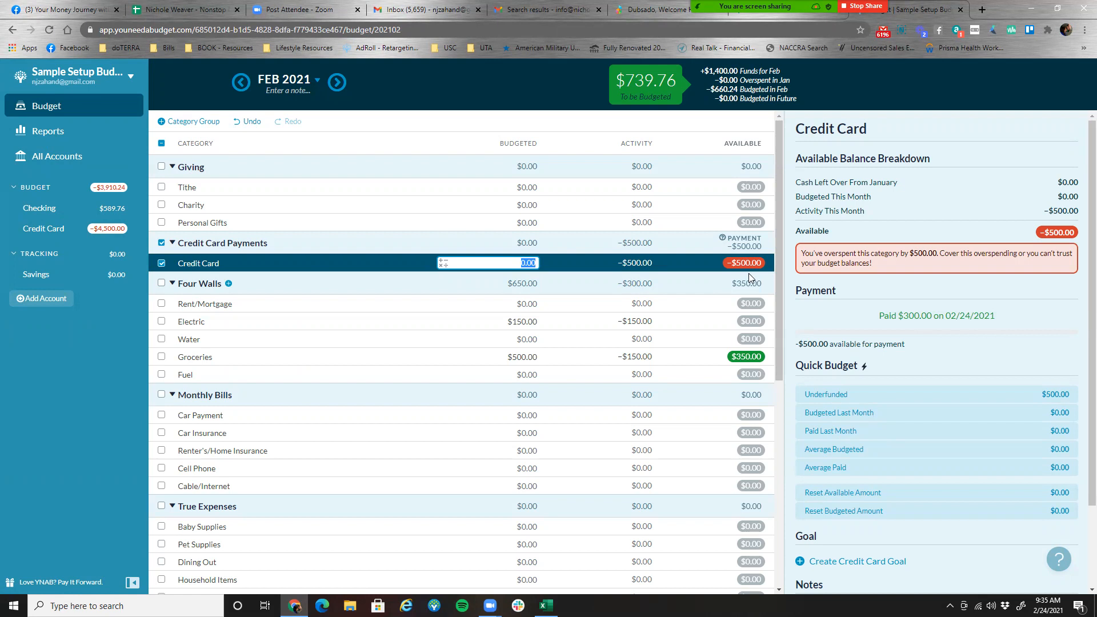
type("500")
key("Return")
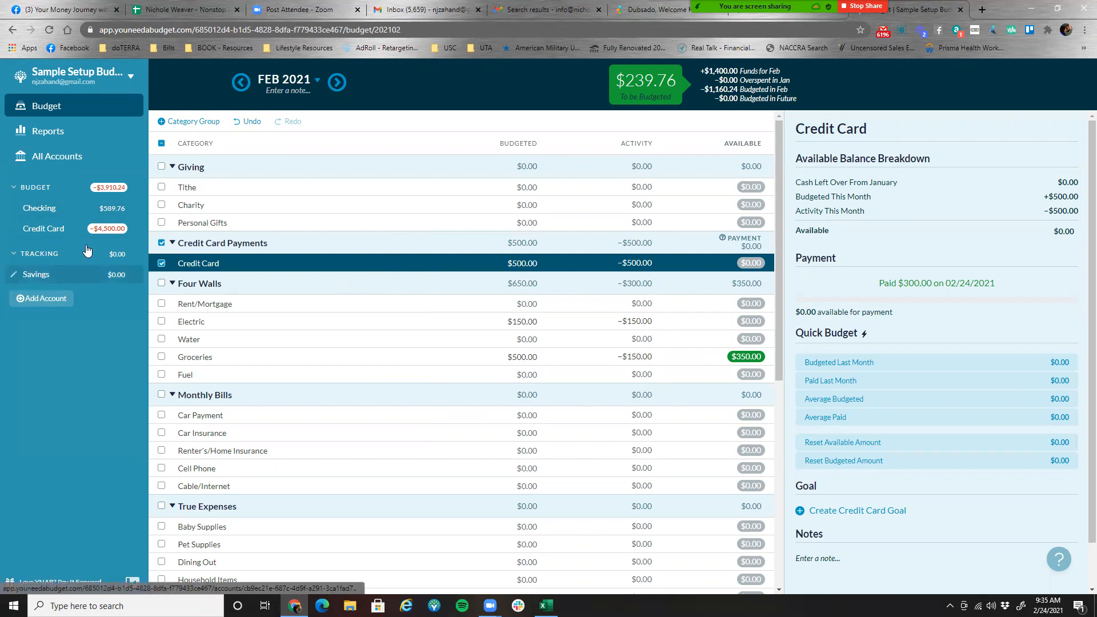
- Review the Credit Card account's transactions and examine the Credit Card Payments and Debt Payments groups in the budget, including Interest & Fees
scroll(335, 568, "down", 8)
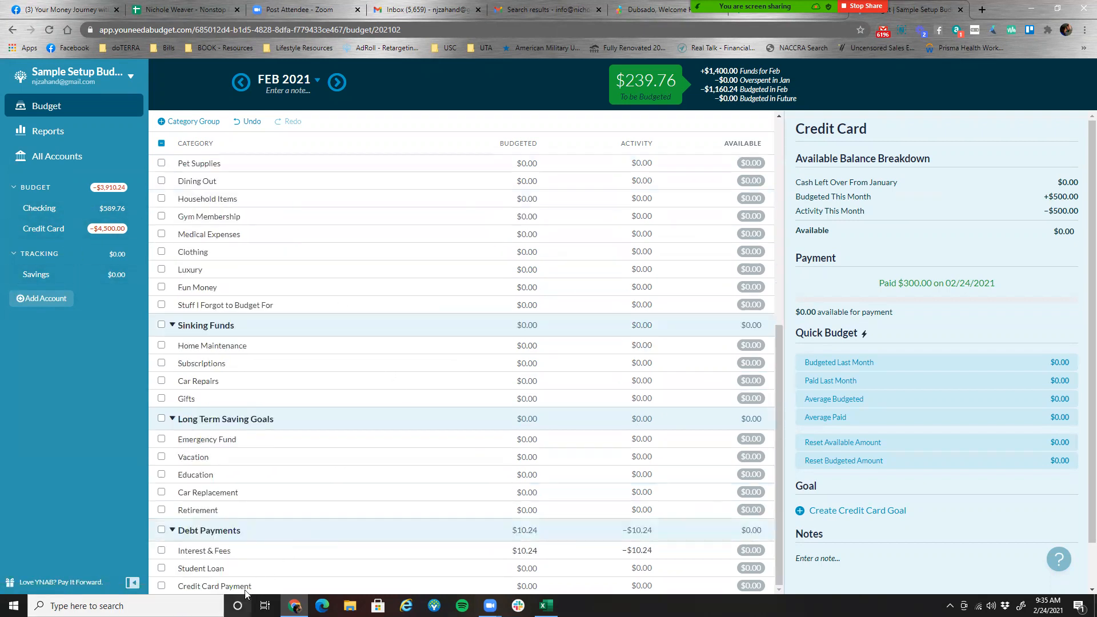
scroll(449, 544, "up", 8)
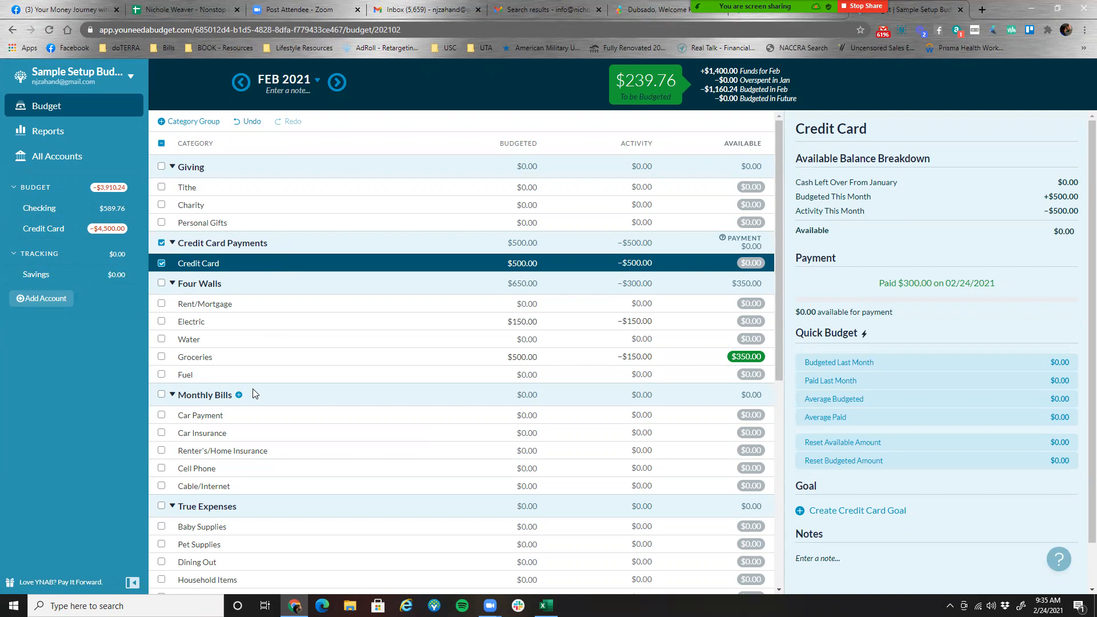
left_click(48, 232)
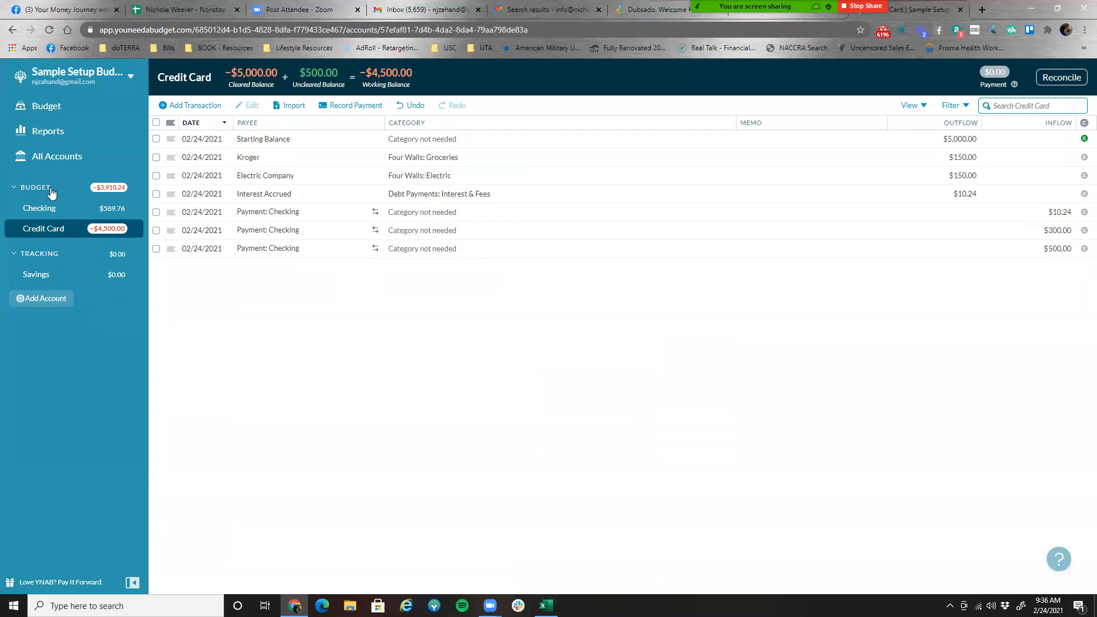
left_click(51, 111)
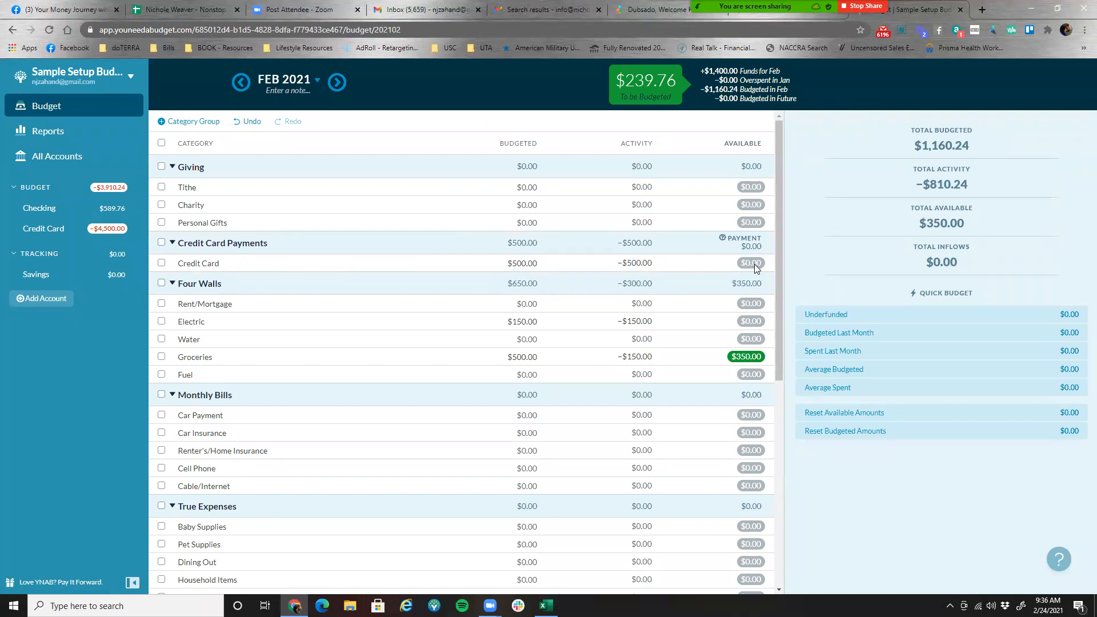
scroll(375, 448, "down", 7)
left_click(492, 548)
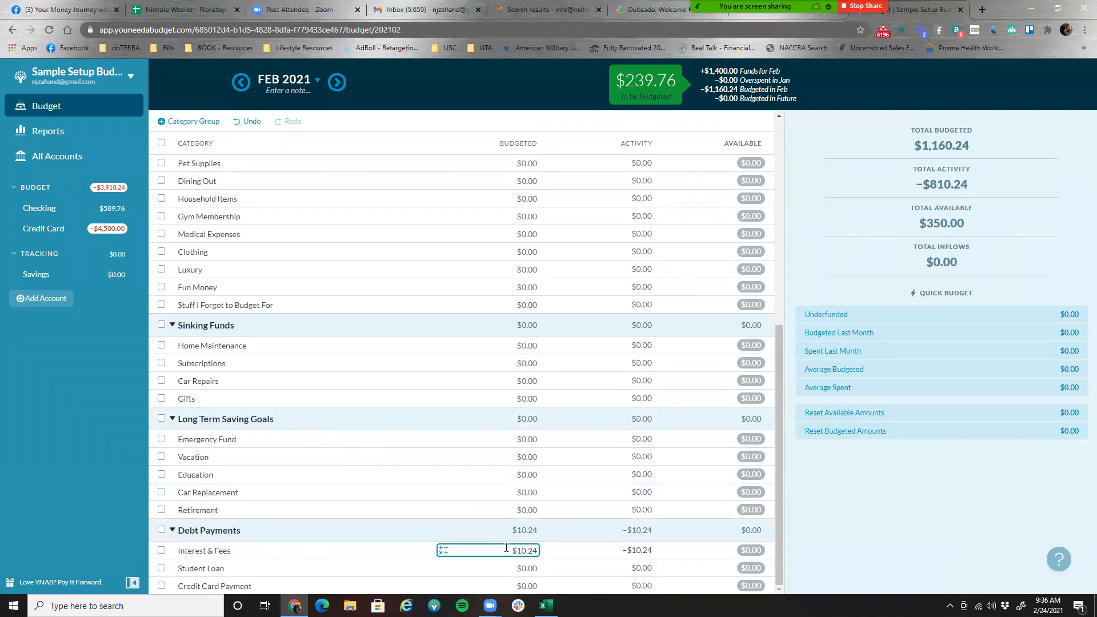
scroll(506, 546, "up", 7)
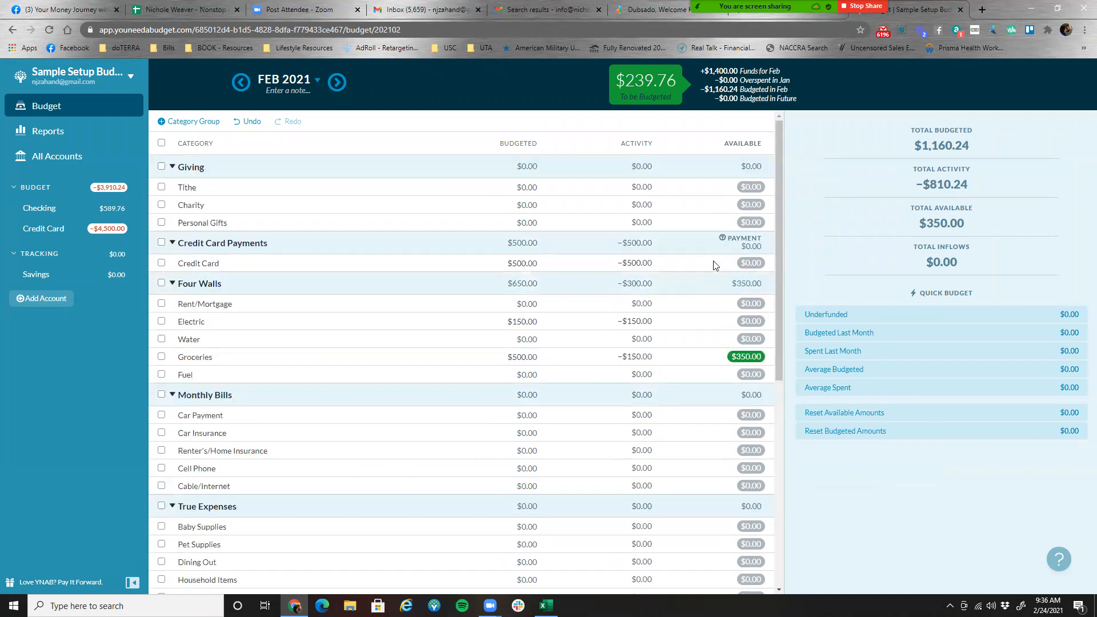
scroll(571, 519, "down", 7)
left_click(537, 551)
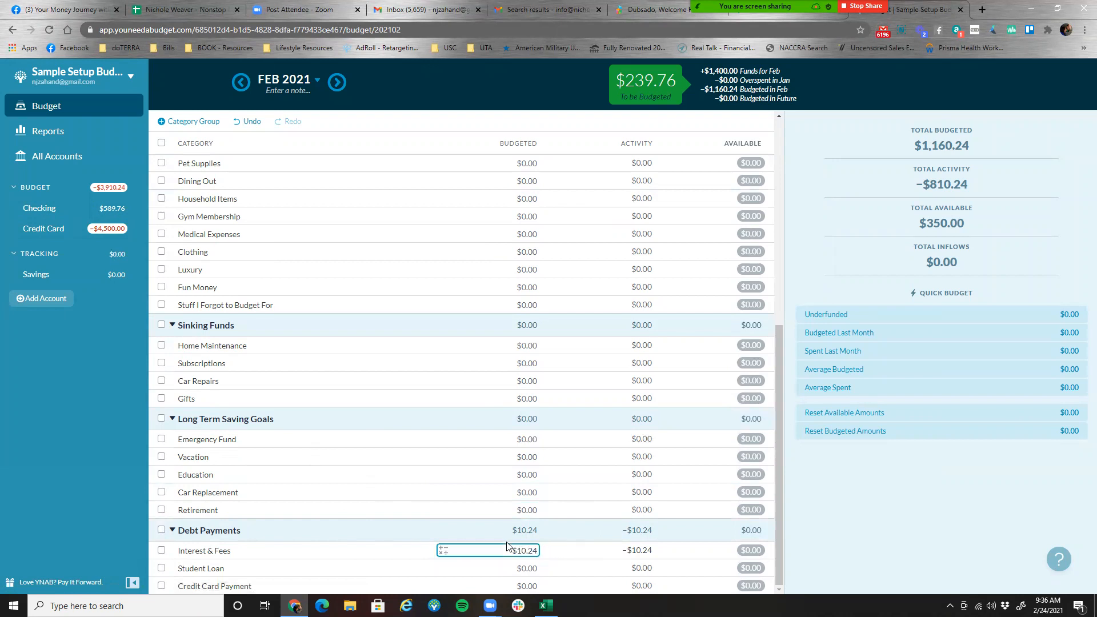
scroll(548, 540, "up", 6)
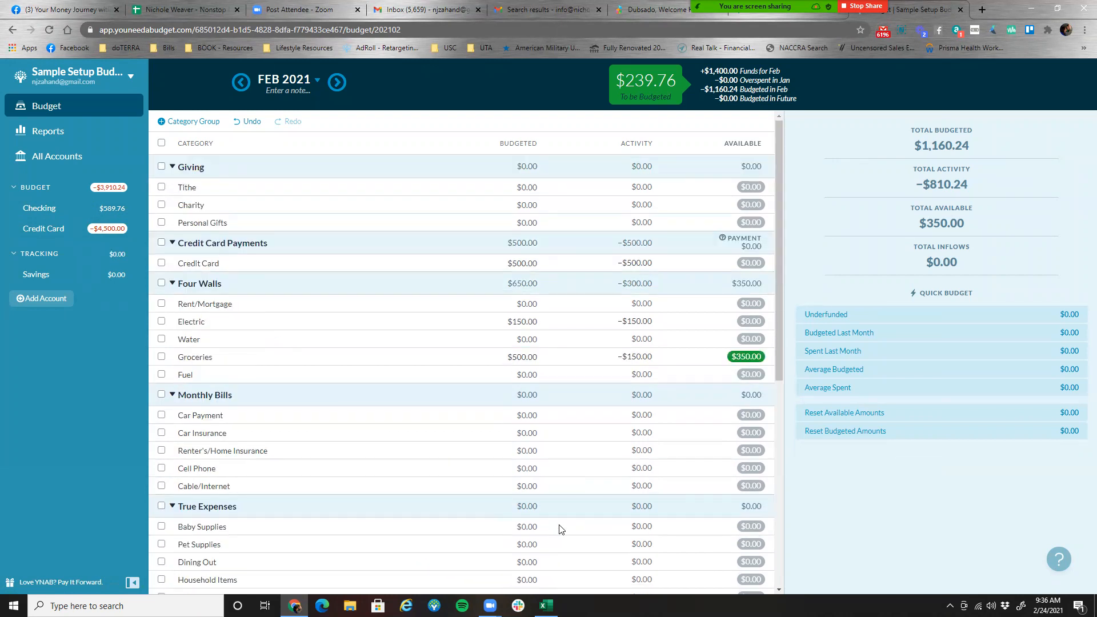